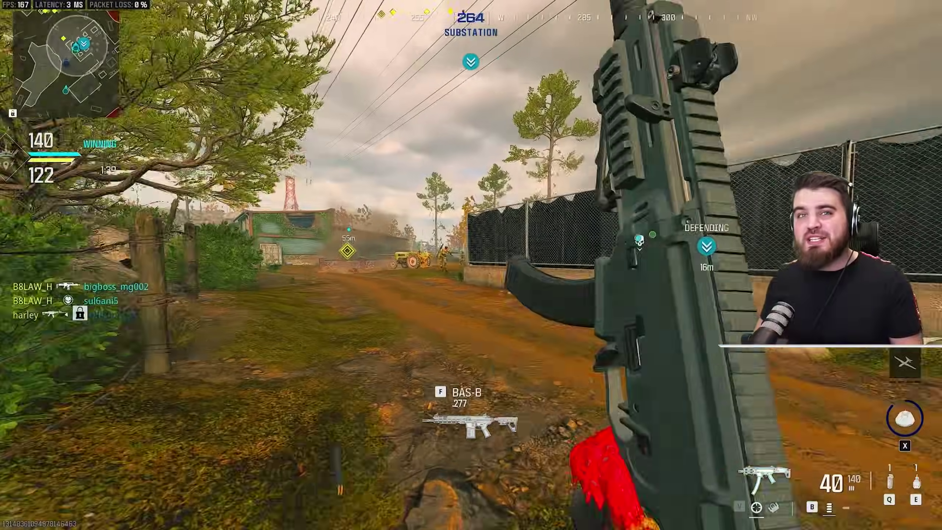
Step: Kill an enemy with the rifle, then get a double kill with the Chopper Gunner cannon
left_click(472, 265)
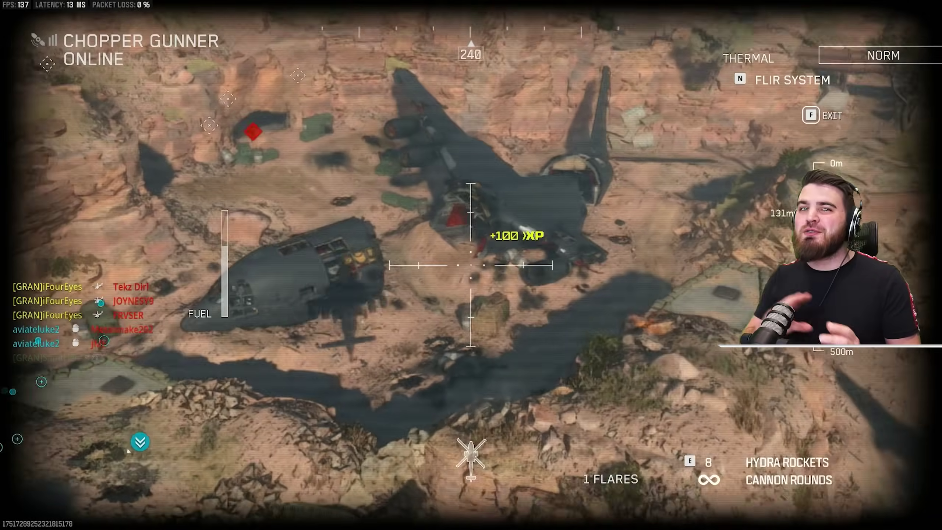
left_click(471, 265)
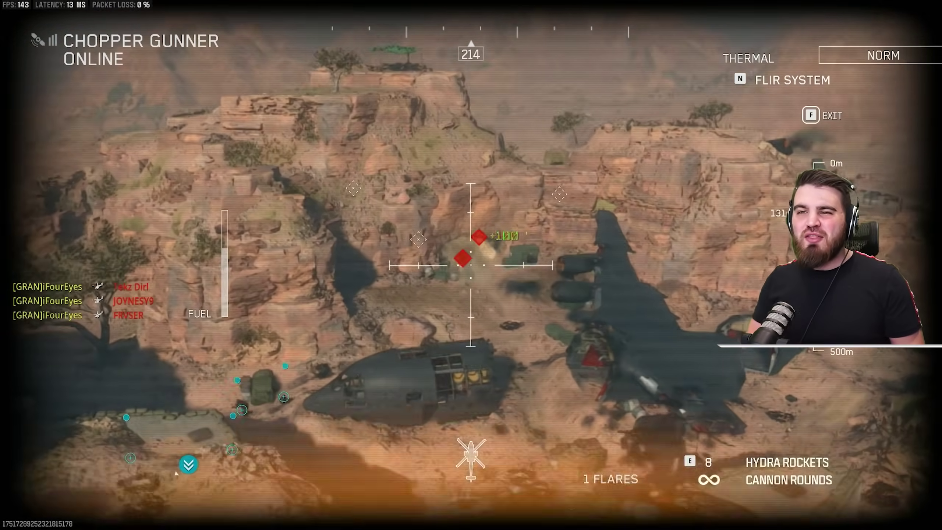
left_click(471, 265)
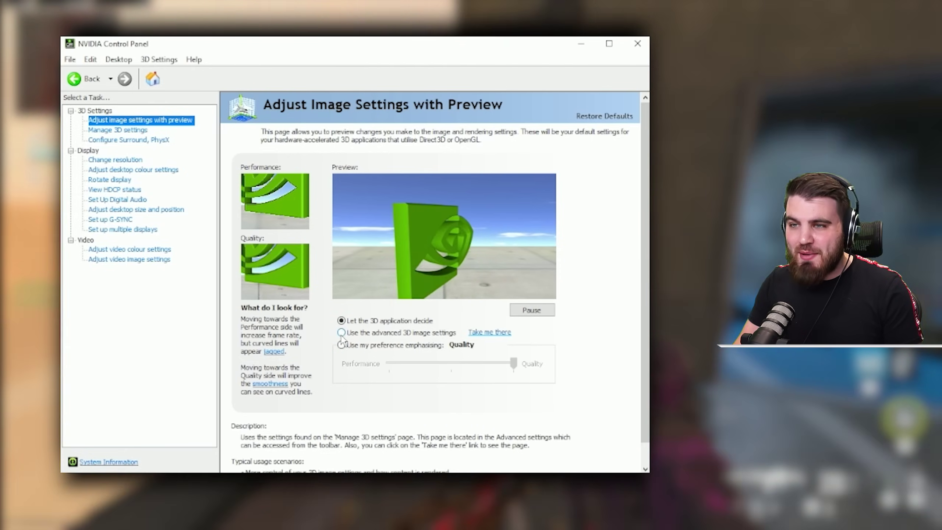
Step: Switch image settings to 'Use the advanced 3D image settings' and apply the change
left_click(341, 333)
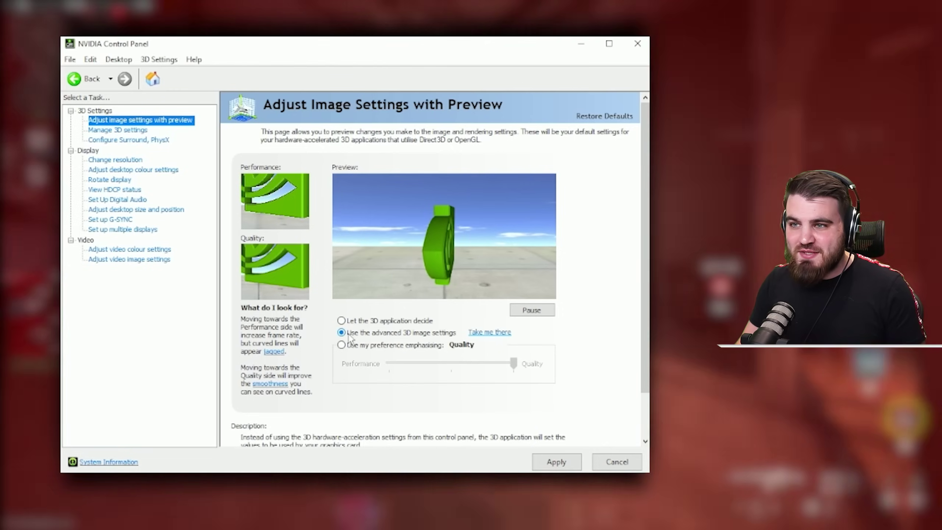
left_click(558, 467)
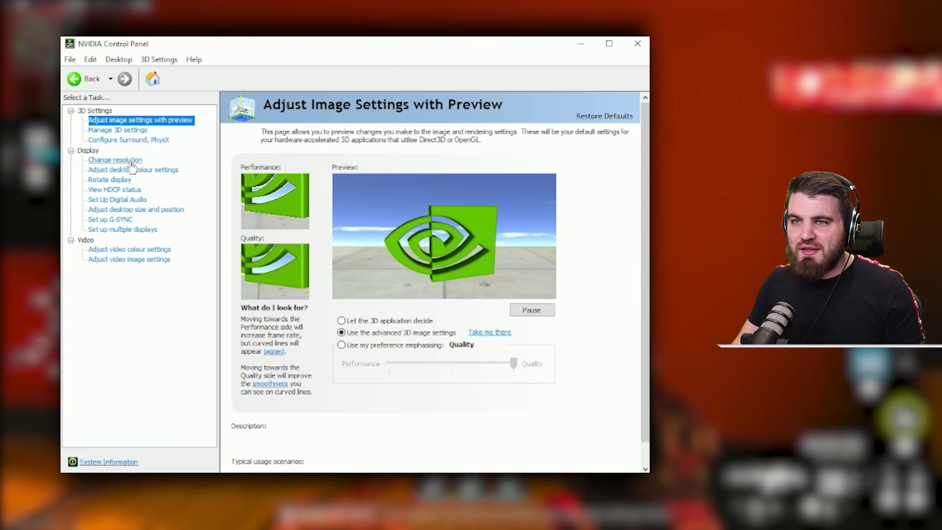
Step: Confirm the resolution list keeps 2560 × 1440 (native) selected, then go to desktop colour settings
left_click(130, 162)
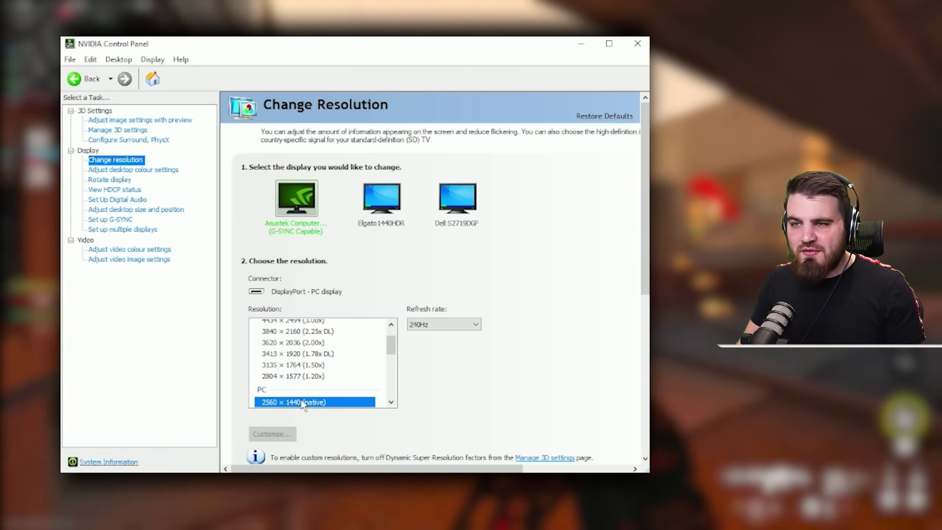
scroll(312, 402, "down", 1)
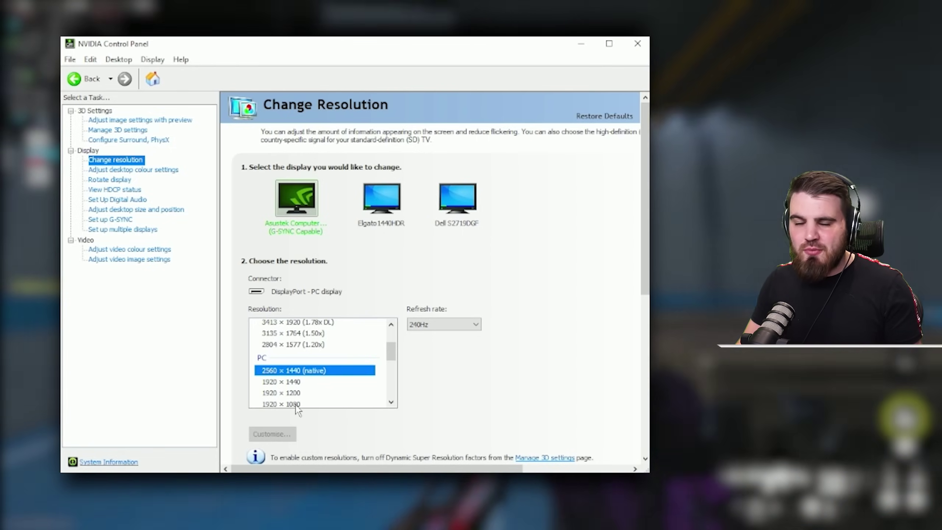
scroll(296, 409, "up", 1)
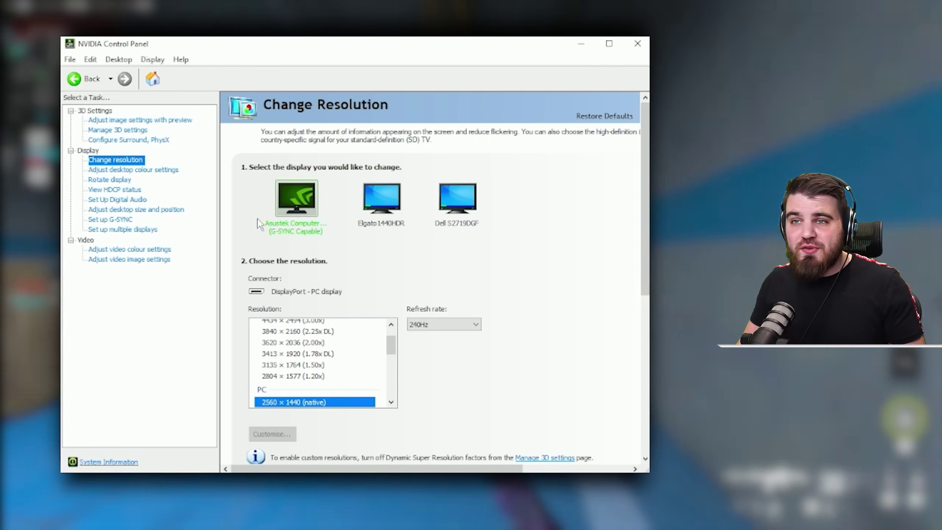
left_click(133, 170)
scroll(515, 297, "down", 2)
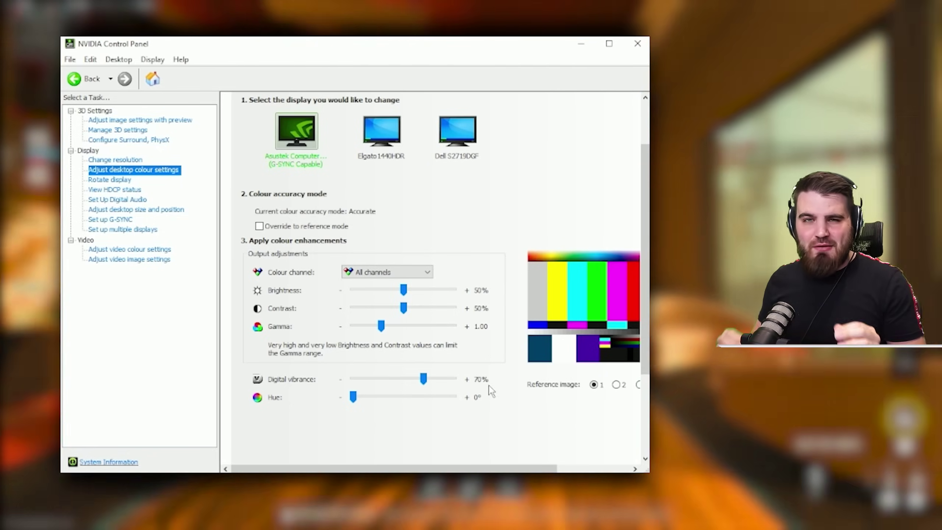
scroll(489, 386, "up", 2)
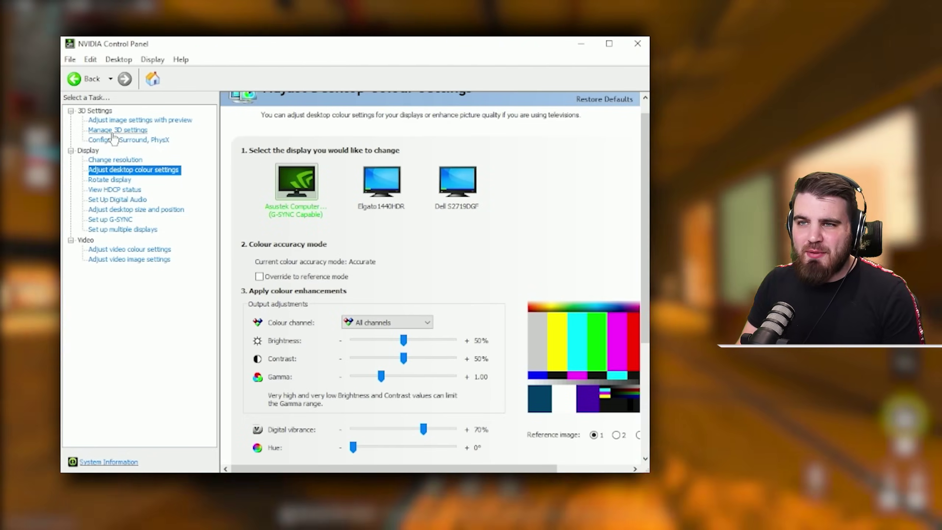
Step: Show Manage 3D settings on the Program Settings tab with cod.exe as the chosen program
left_click(113, 132)
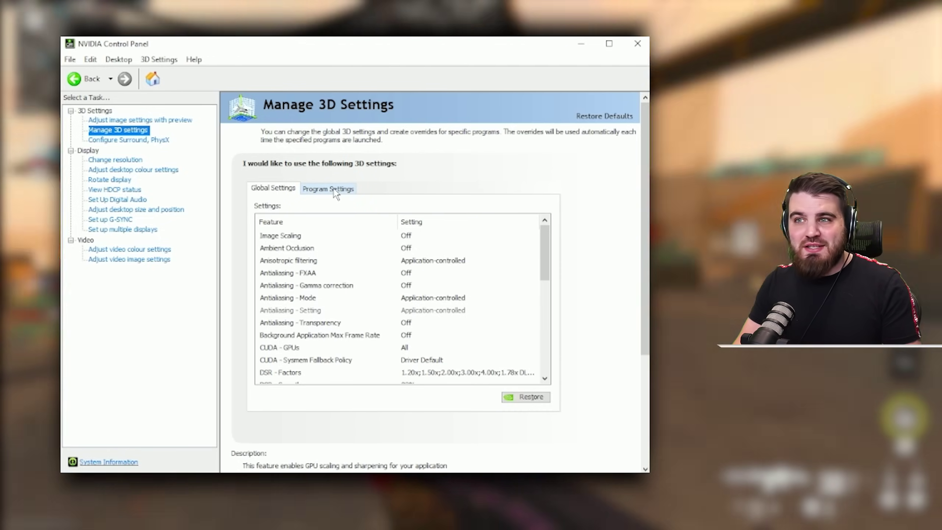
left_click(335, 192)
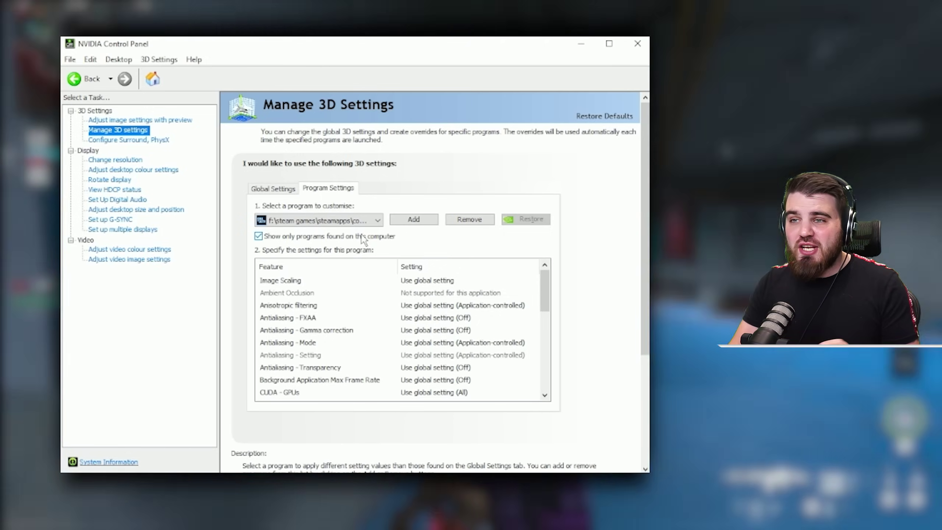
left_click(345, 221)
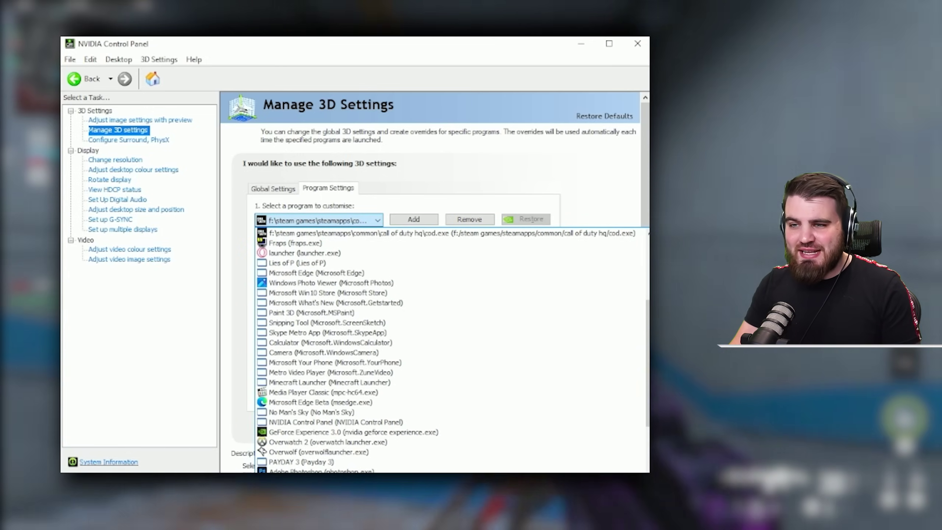
left_click(311, 222)
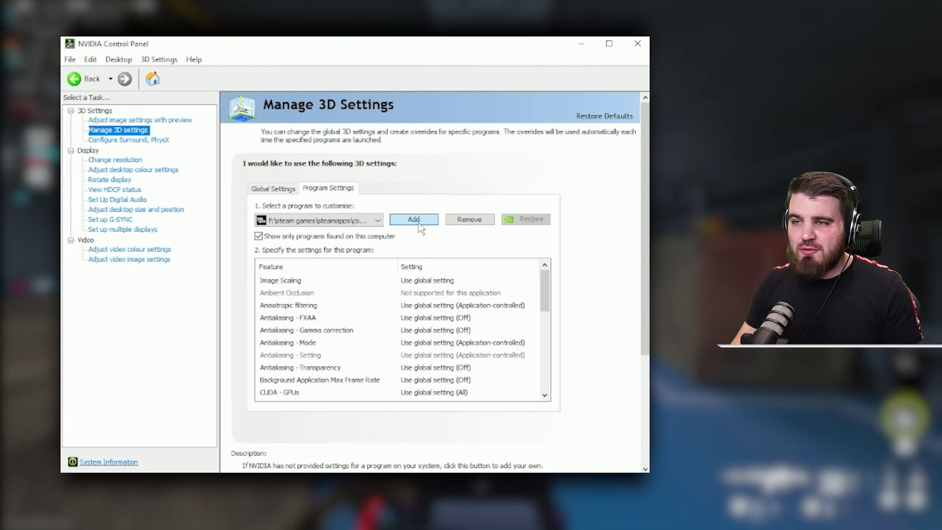
Step: In the Add program dialog, sort the list A to Z and select Call of Duty® HQ
left_click(420, 223)
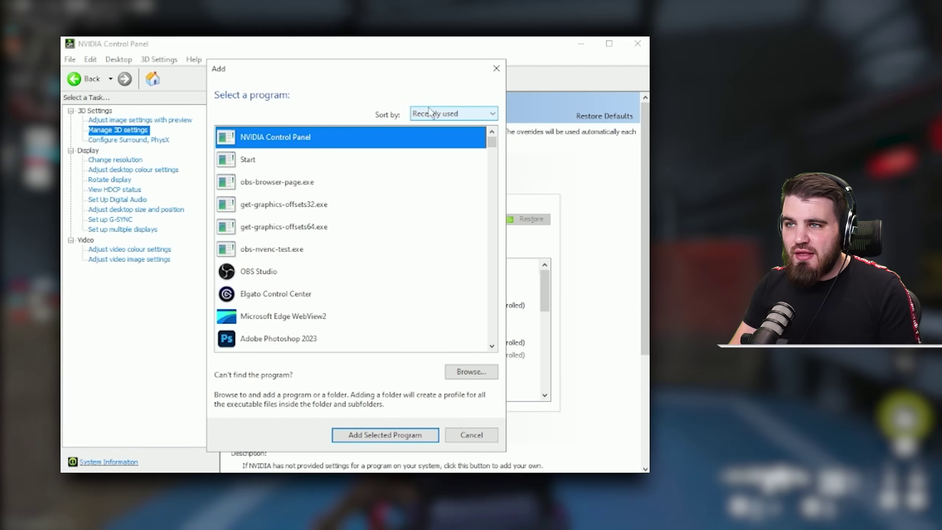
left_click(430, 112)
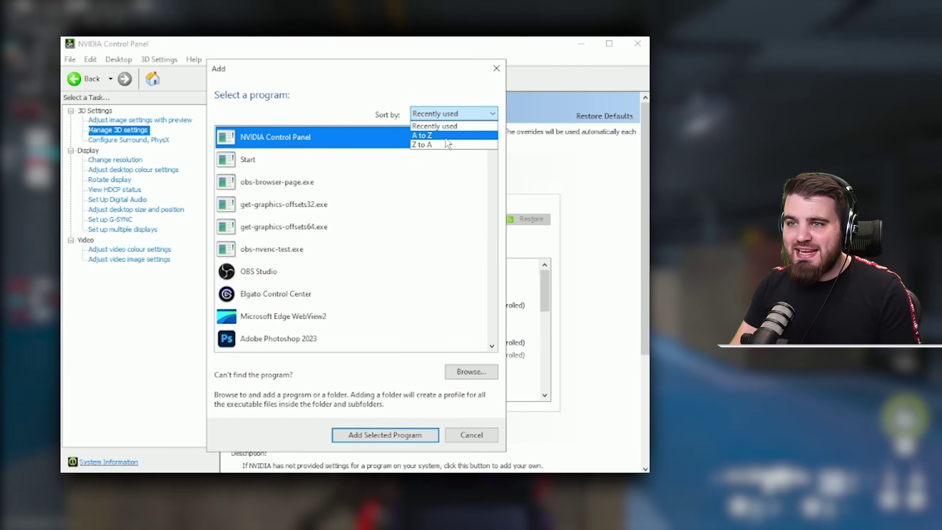
left_click(448, 141)
scroll(286, 272, "down", 10)
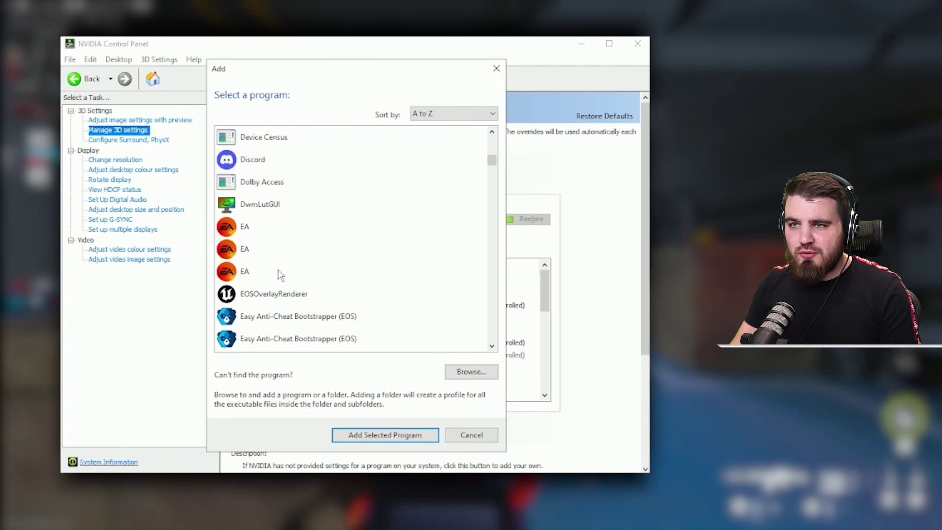
scroll(281, 274, "up", 4)
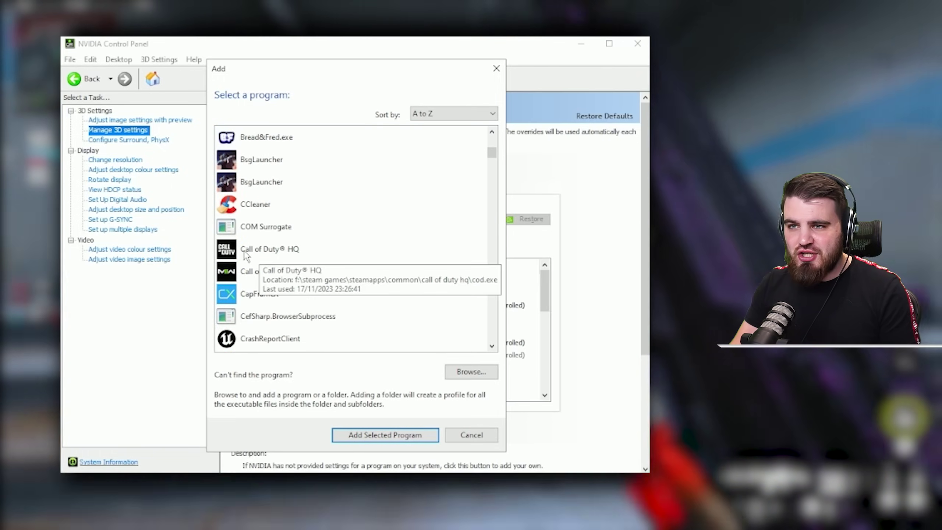
left_click(246, 251)
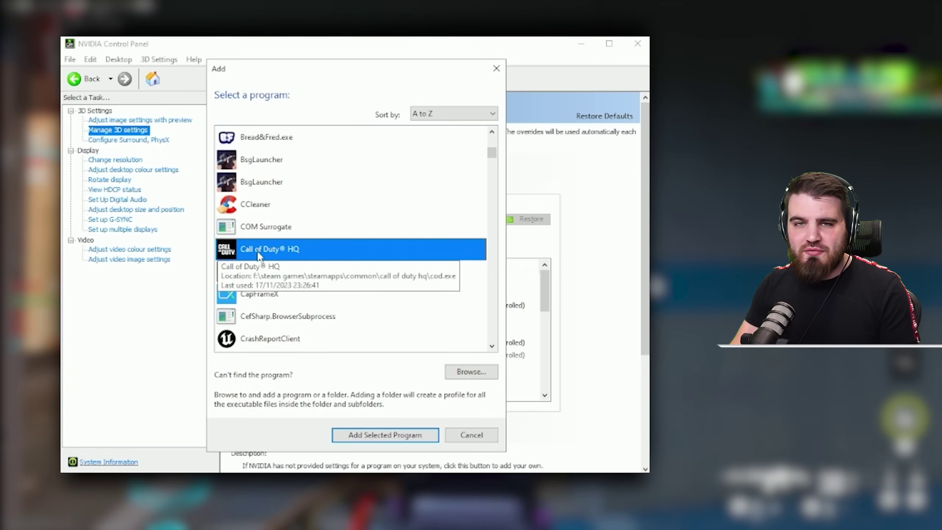
mouse_move(230, 282)
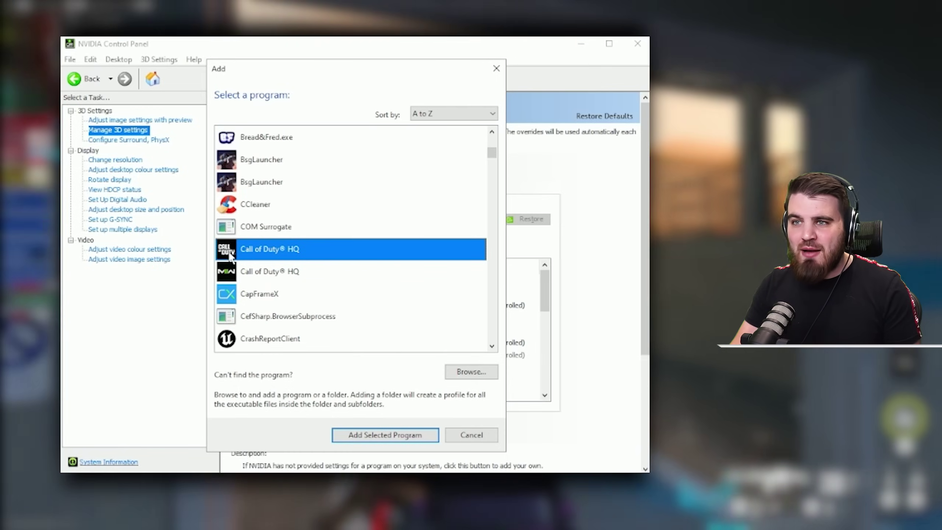
mouse_move(225, 253)
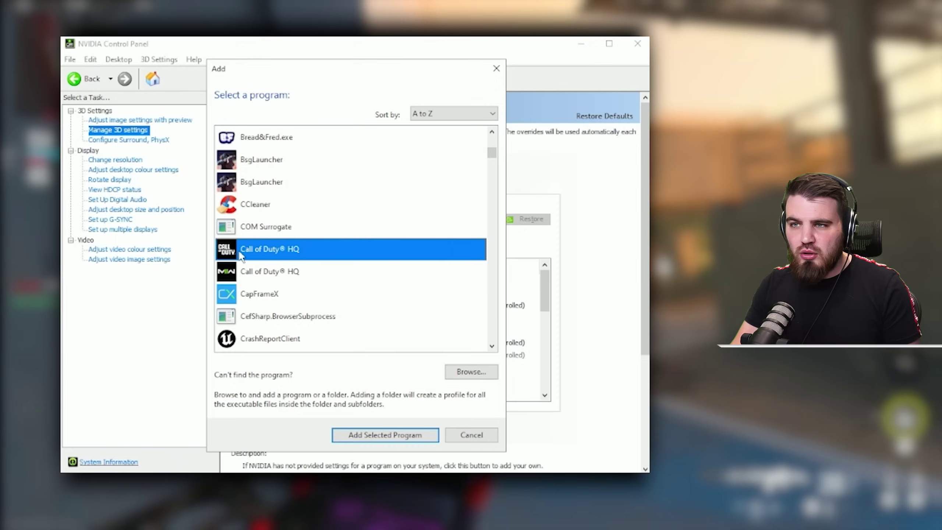
Step: Add Call of Duty® HQ as a customised program and set its Image Scaling to Off
left_click(394, 438)
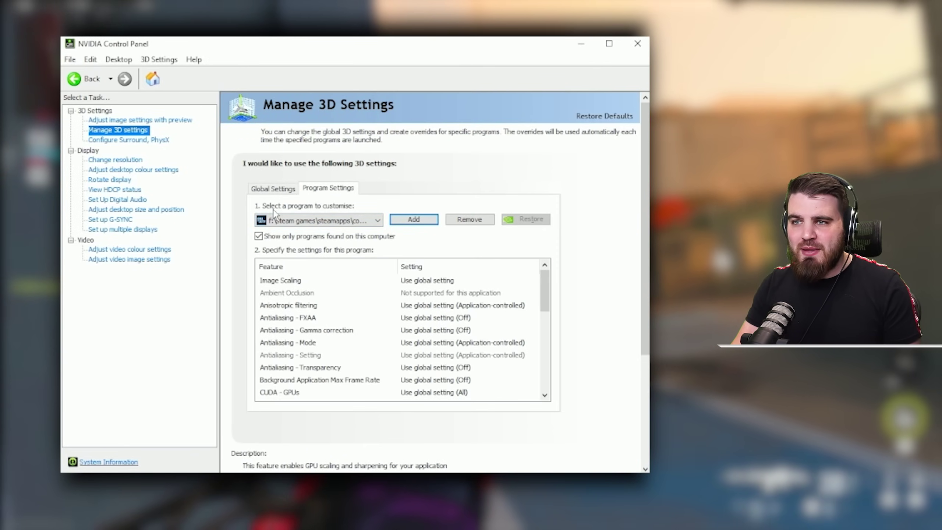
left_click(429, 281)
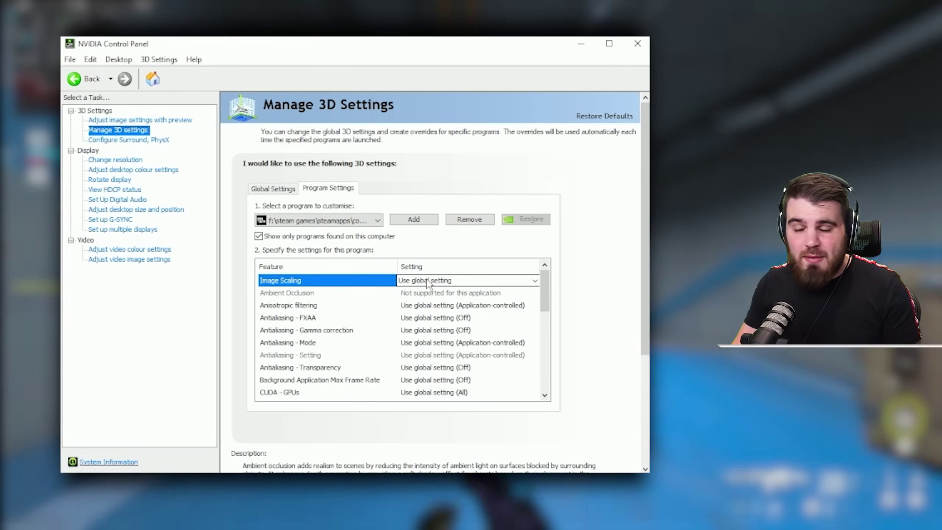
left_click(428, 281)
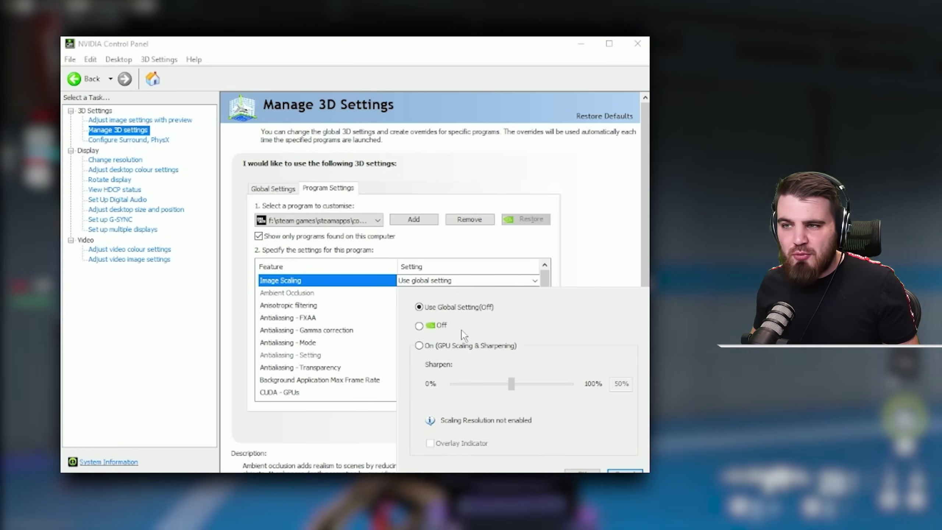
left_click(464, 281)
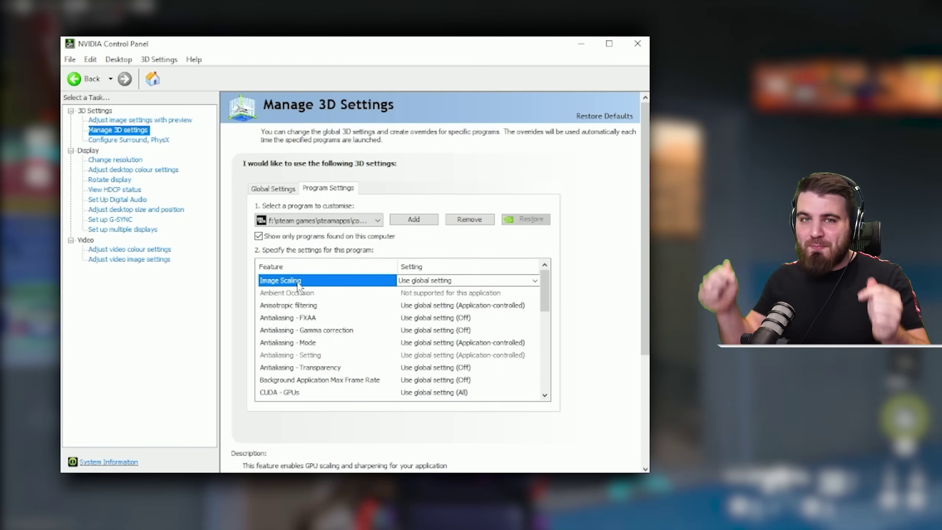
left_click(475, 282)
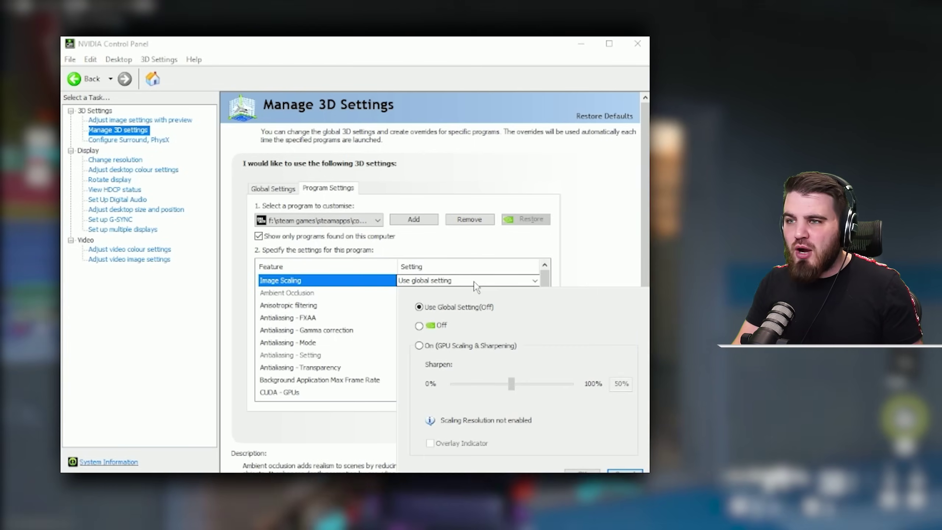
left_click(419, 325)
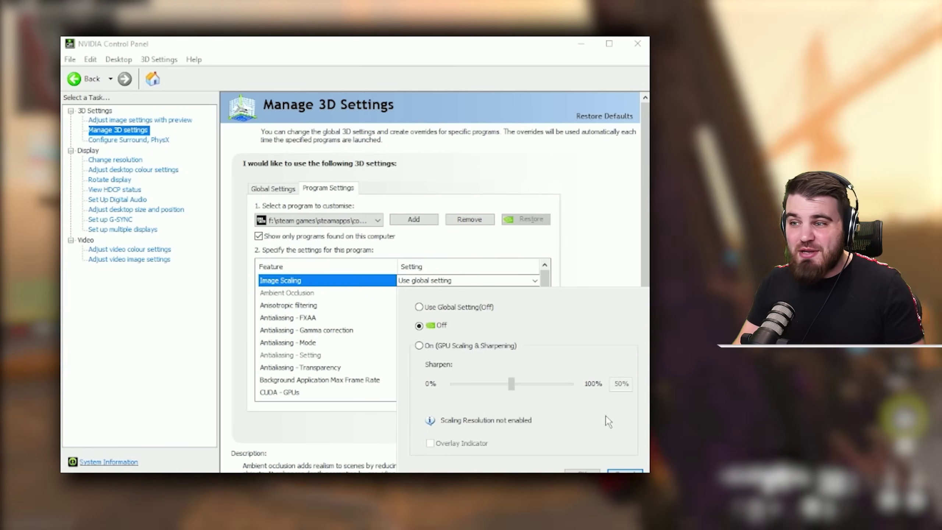
left_click(583, 476)
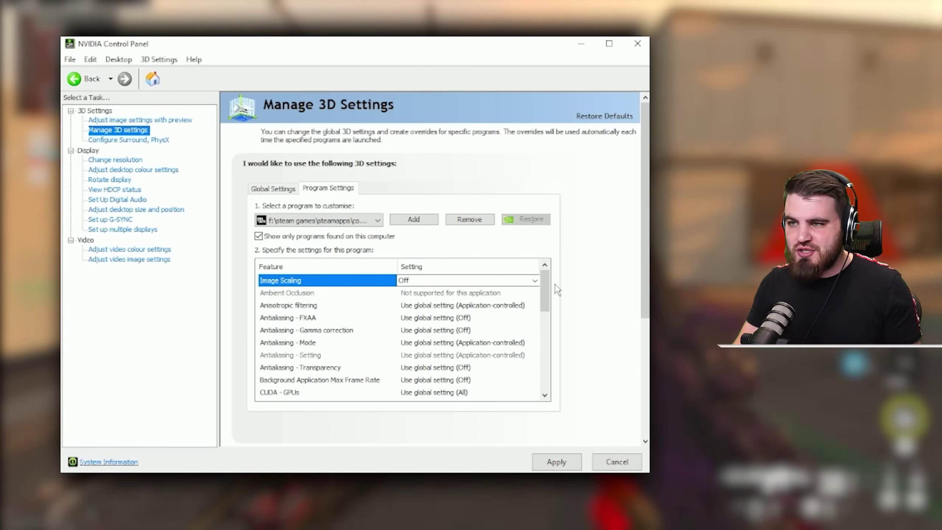
Step: Set the game's Anisotropic filtering to 16x
left_click(449, 305)
left_click(449, 305)
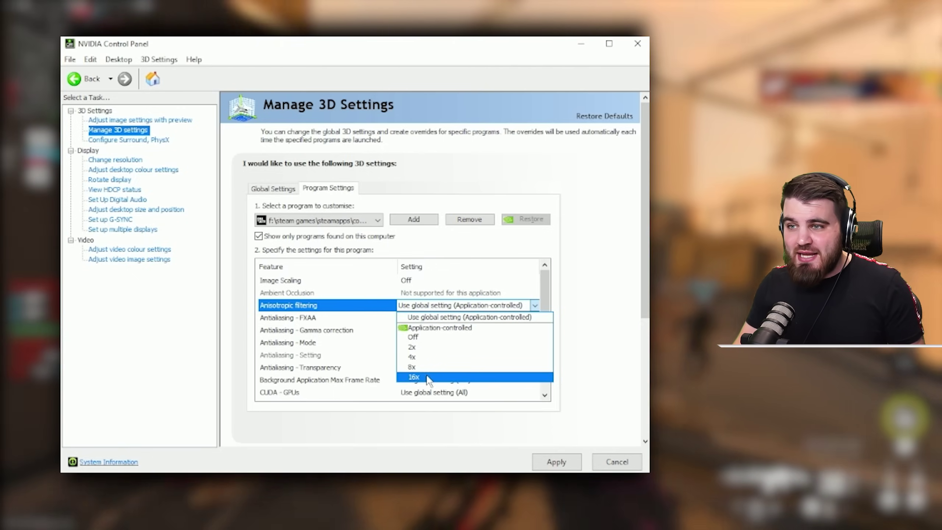
left_click(428, 377)
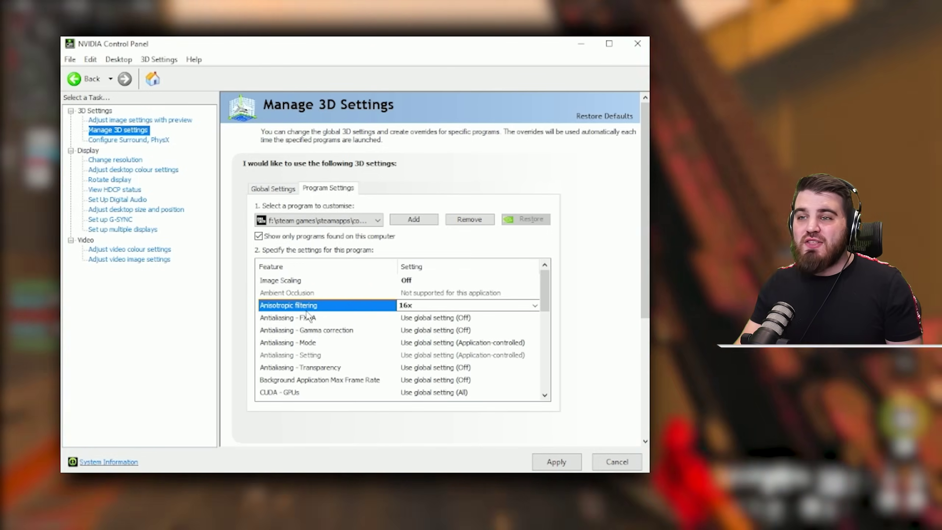
left_click(309, 318)
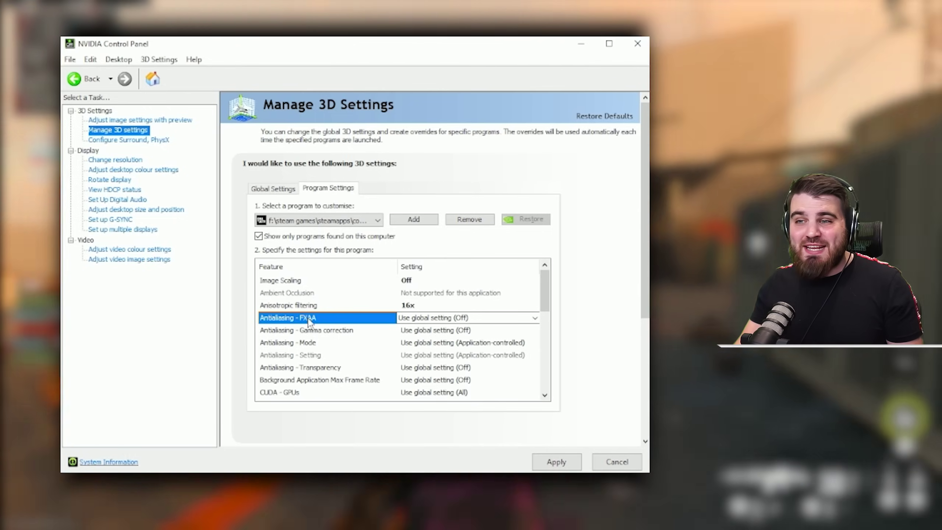
left_click(306, 330)
left_click(307, 343)
left_click(312, 355)
left_click(321, 368)
left_click(333, 357)
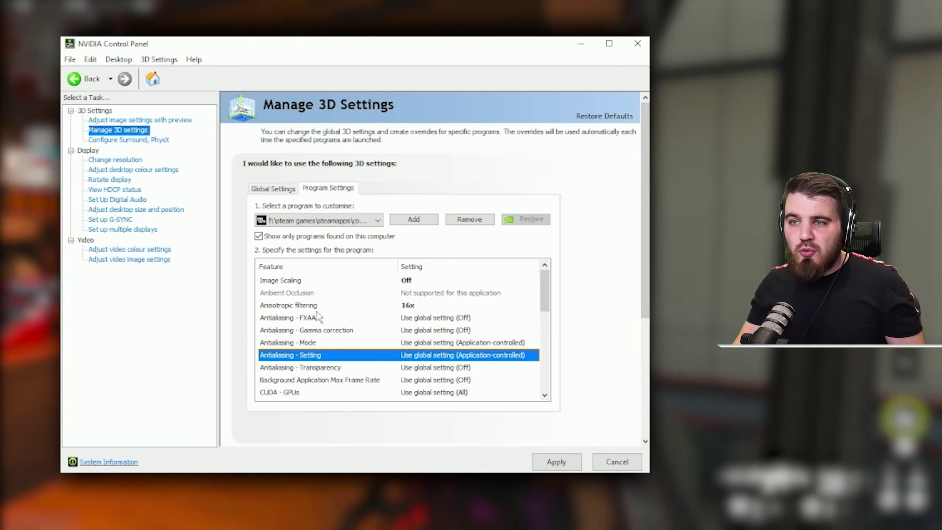
left_click(301, 318)
left_click(310, 330)
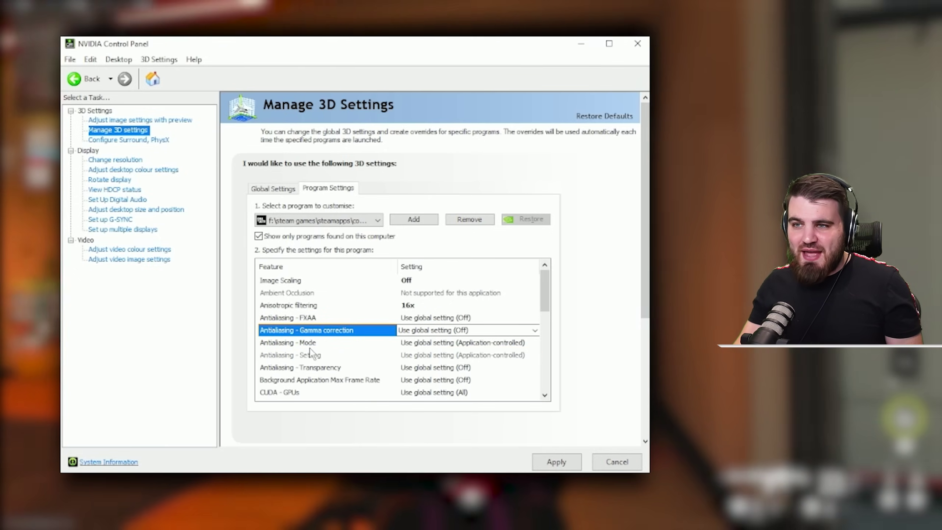
left_click(312, 343)
left_click(316, 367)
left_click(315, 343)
left_click(323, 355)
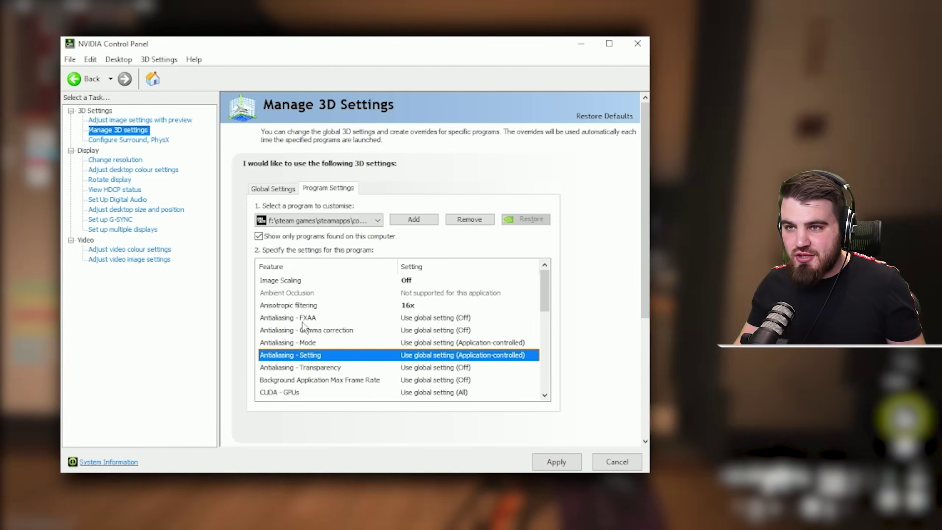
Step: Set Antialiasing - Mode to Application-controlled and Antialiasing - FXAA to Off
left_click(294, 342)
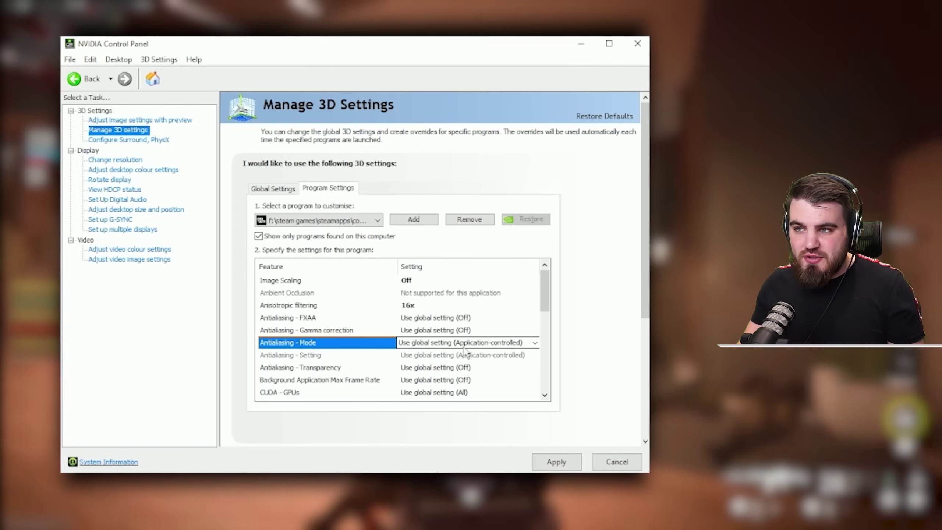
left_click(453, 344)
left_click(447, 363)
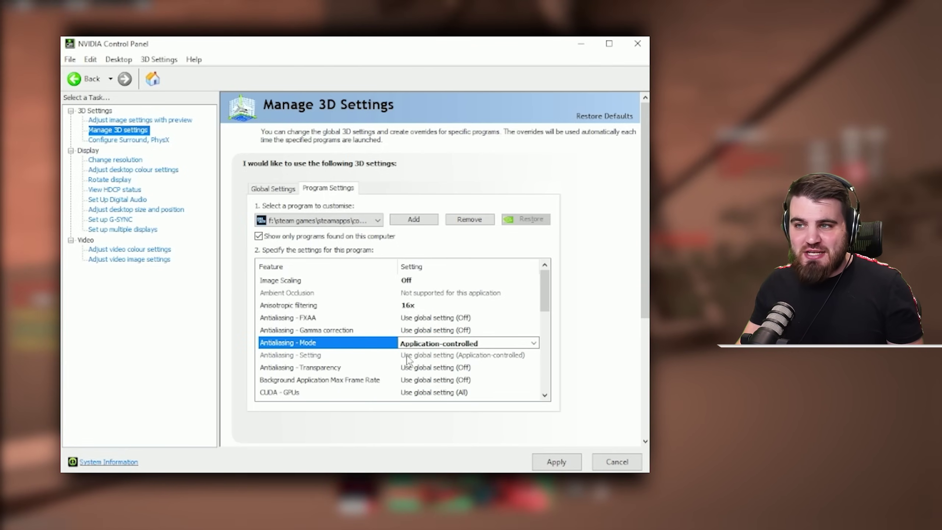
left_click(357, 355)
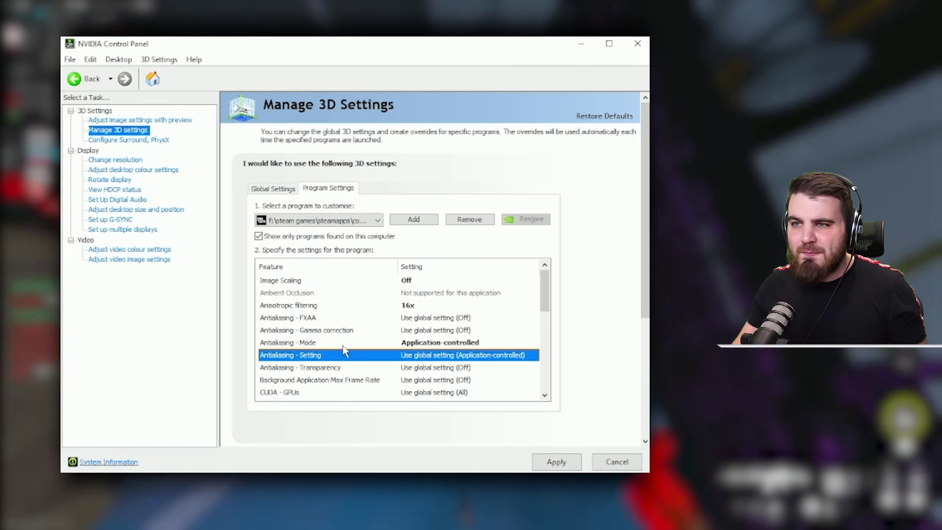
left_click(302, 320)
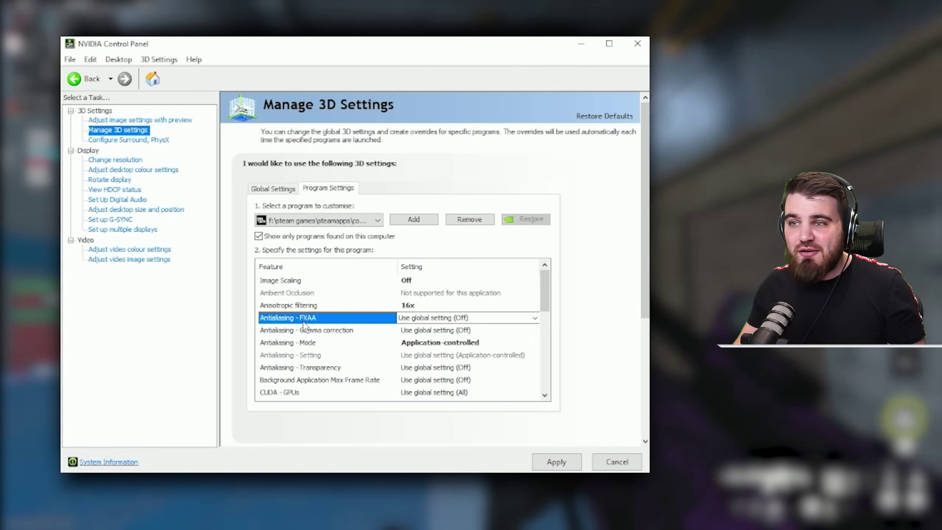
left_click(408, 318)
left_click(421, 337)
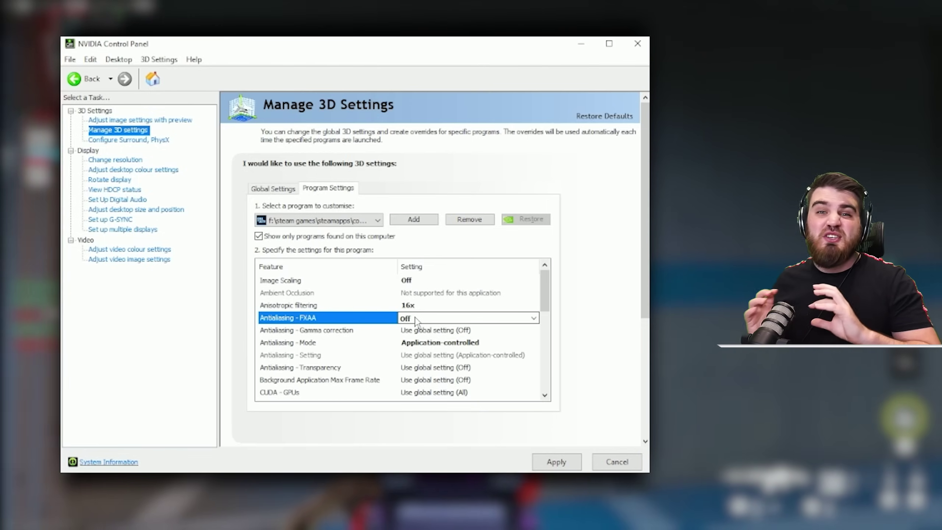
Step: Turn Antialiasing Gamma correction and Transparency antialiasing Off for the game
left_click(430, 329)
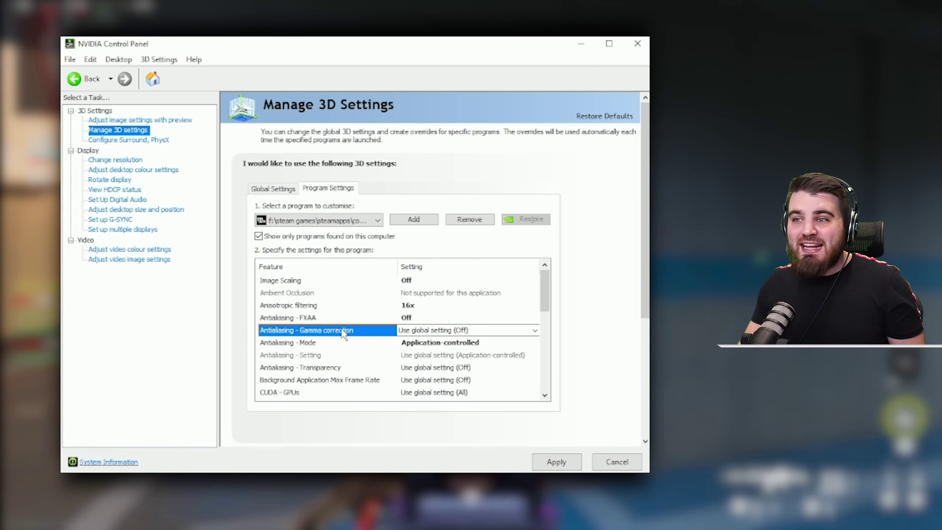
left_click(432, 331)
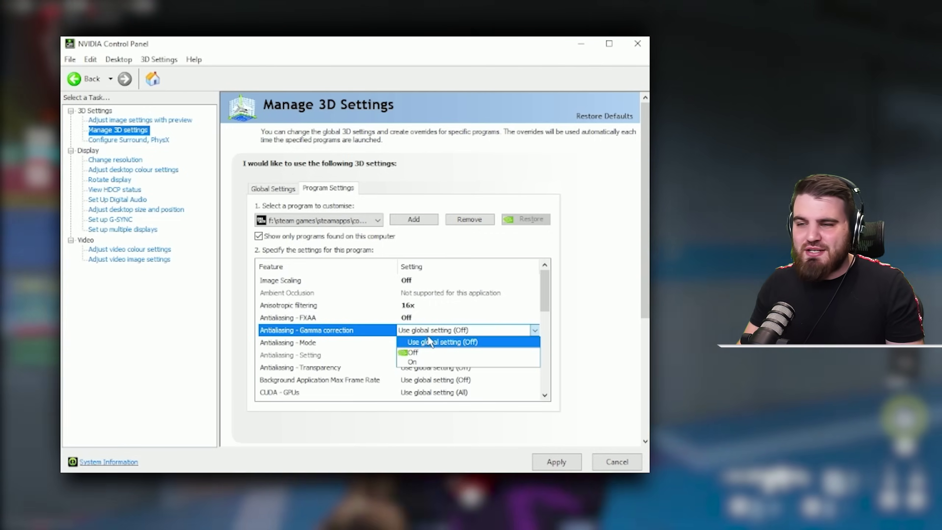
left_click(413, 352)
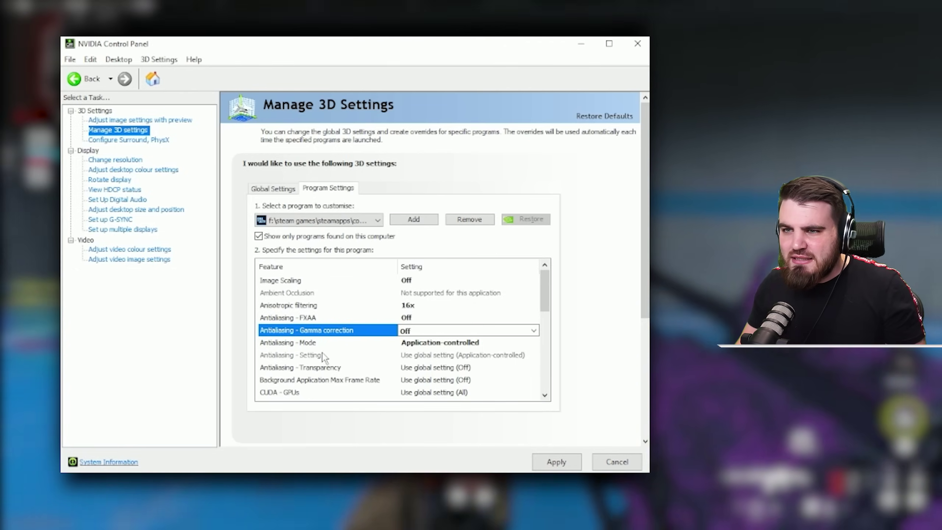
left_click(327, 368)
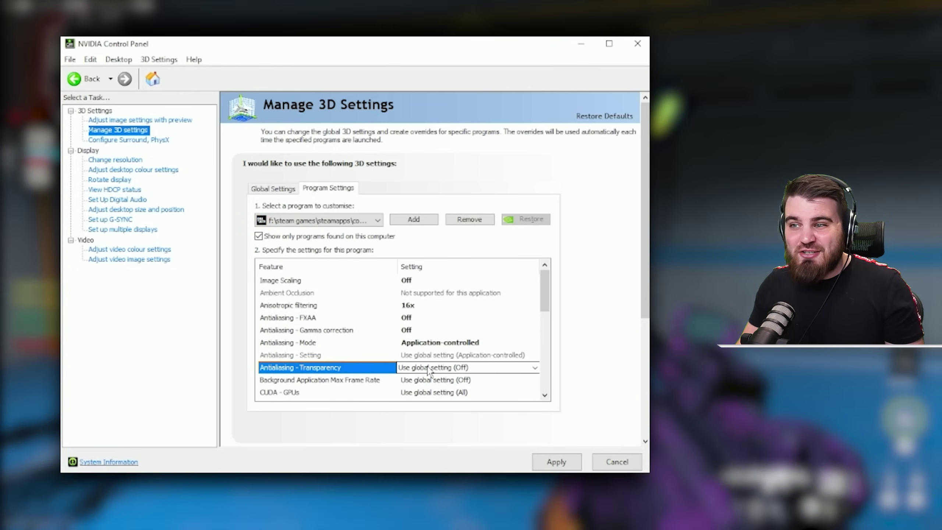
left_click(430, 368)
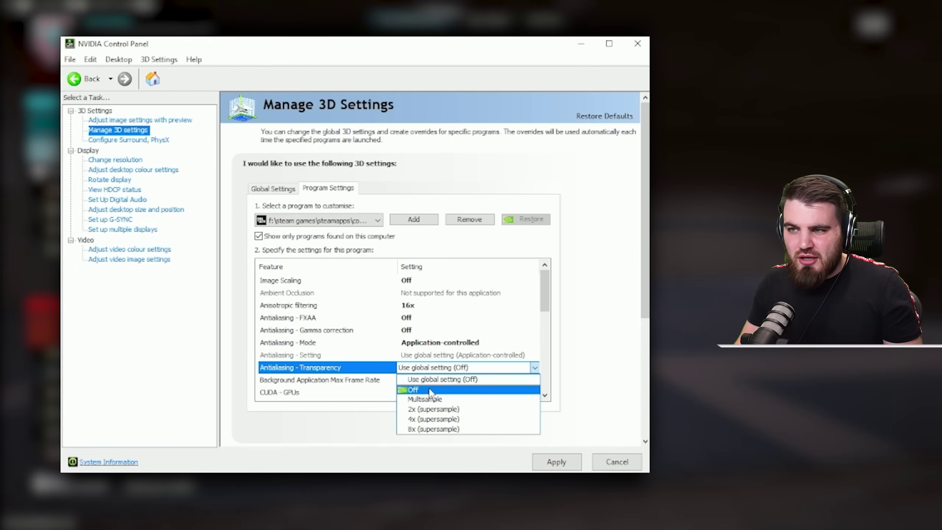
left_click(414, 390)
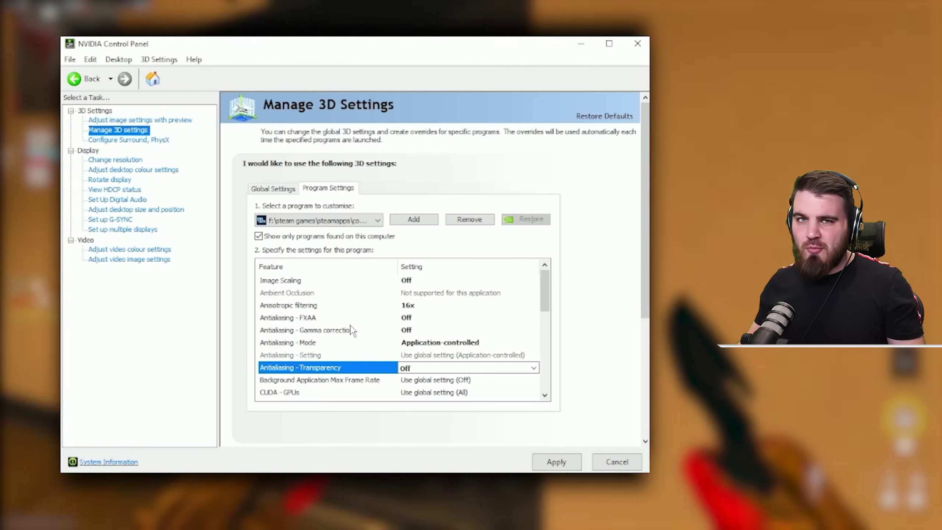
left_click(320, 382)
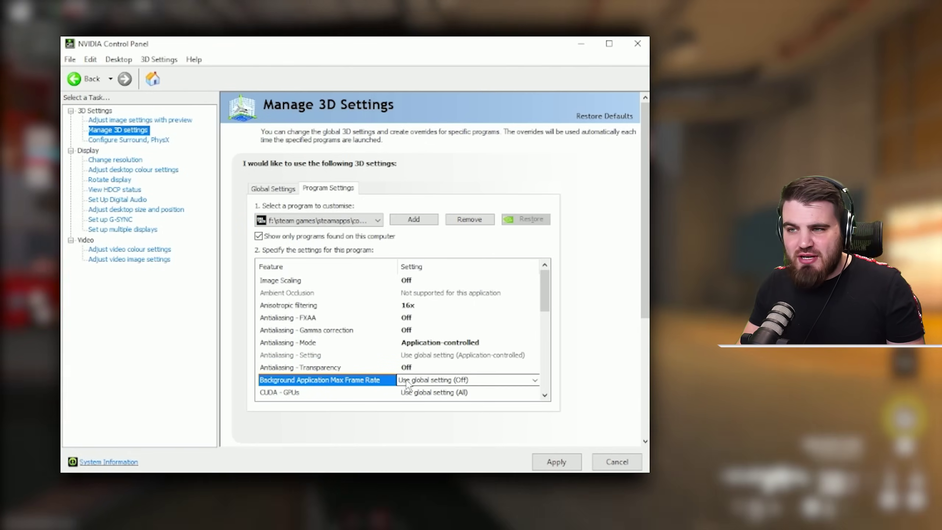
Step: Set Background Application Max Frame Rate to Off for the game
left_click(419, 380)
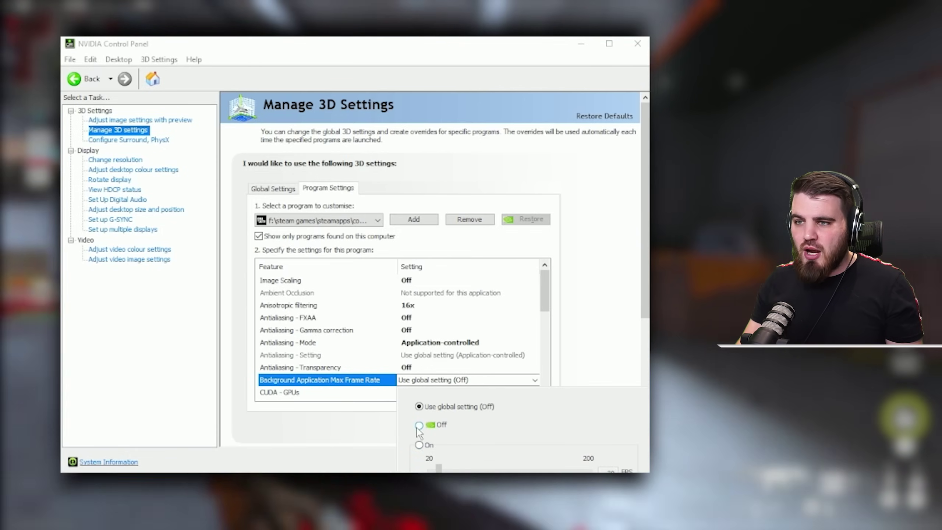
left_click(419, 426)
left_click(374, 406)
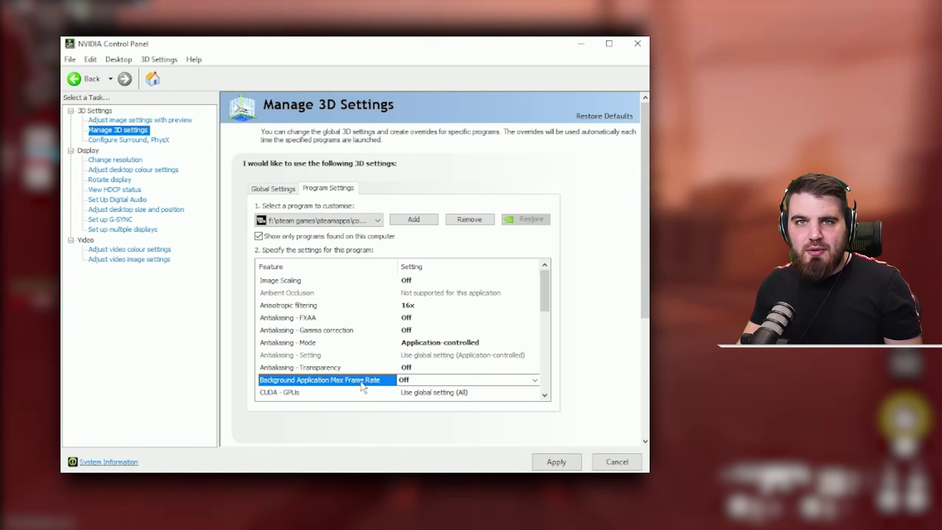
scroll(334, 367, "down", 1)
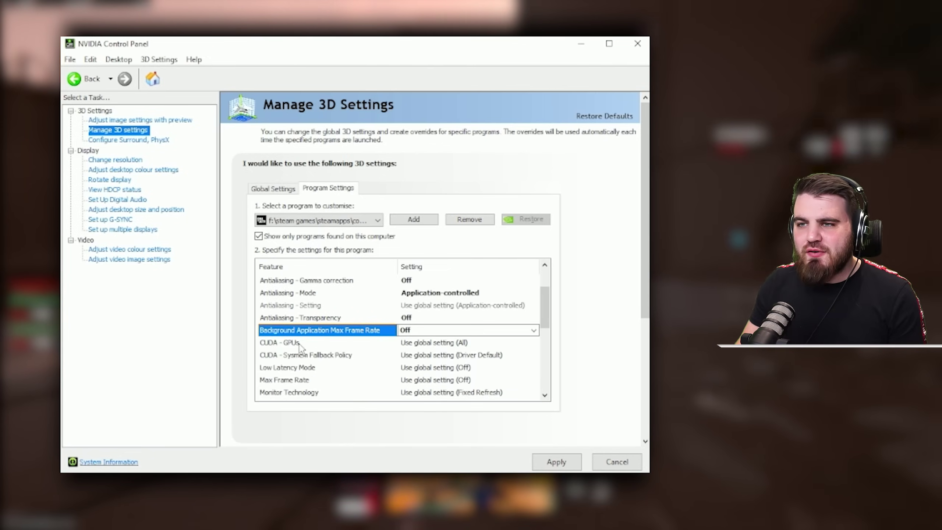
Step: Leave CUDA - GPUs unchanged and set CUDA - Sysmem Fallback Policy to Driver Default
left_click(314, 343)
left_click(445, 343)
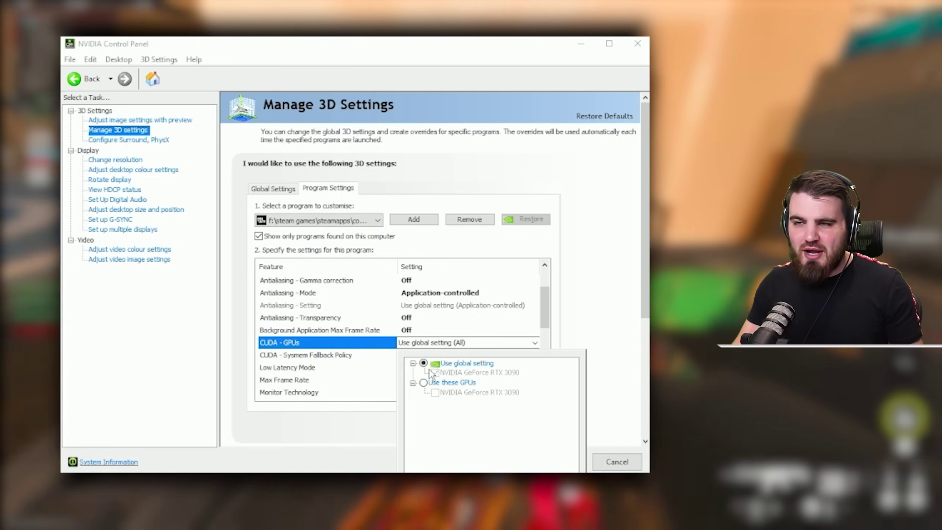
left_click(352, 355)
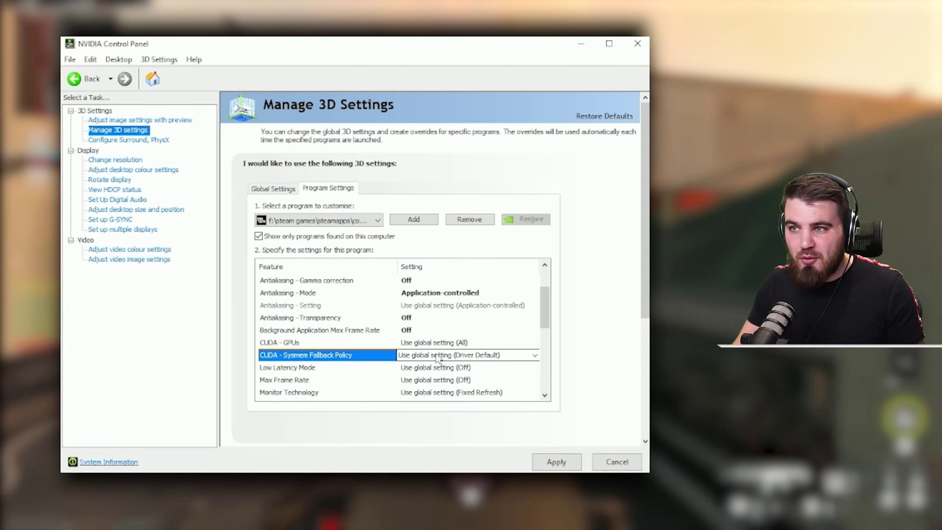
left_click(438, 356)
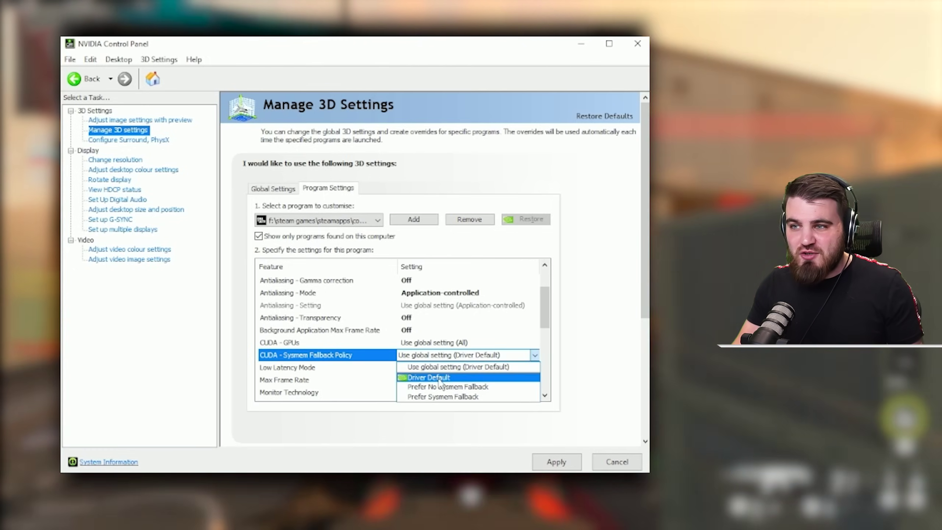
left_click(429, 377)
scroll(371, 382, "up", 1)
left_click(329, 382)
scroll(329, 384, "down", 1)
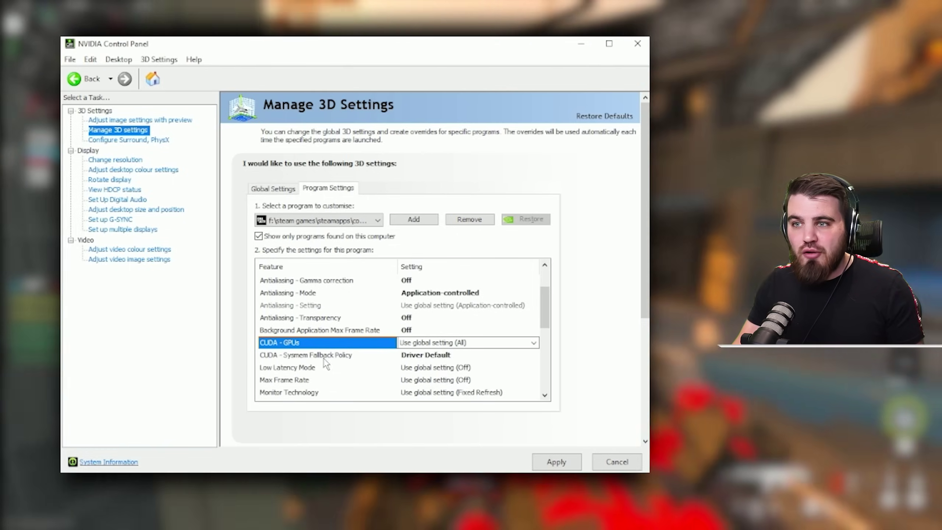
left_click(324, 357)
scroll(312, 336, "down", 1)
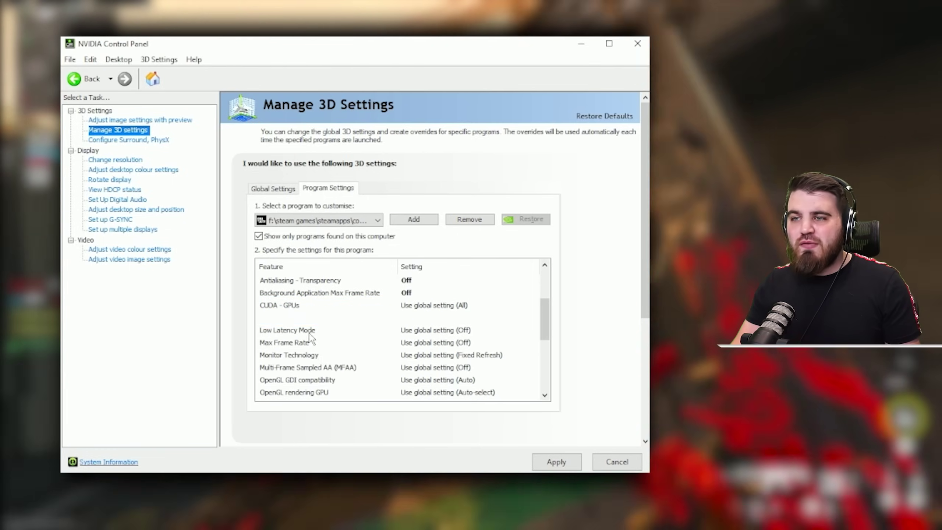
Step: Change the game's Low Latency Mode from the global setting to Off
left_click(310, 332)
left_click(409, 330)
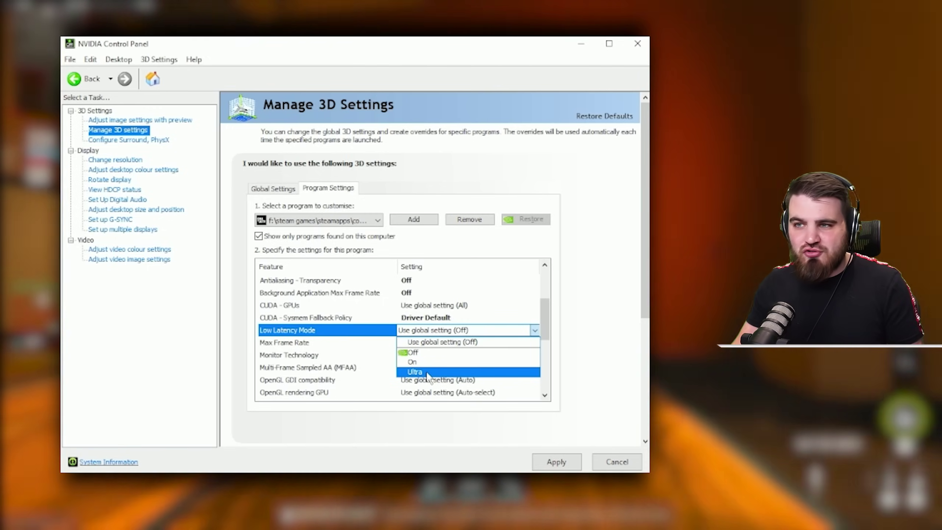
left_click(315, 335)
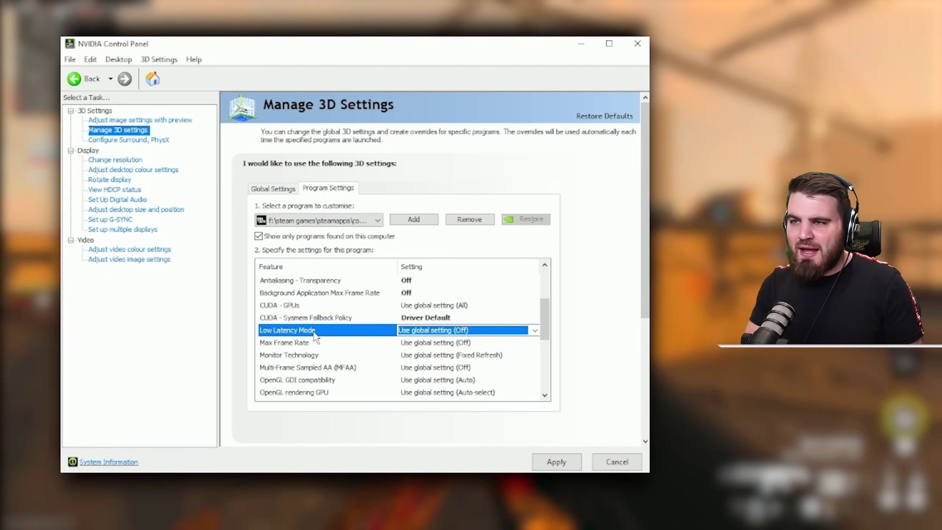
left_click(401, 330)
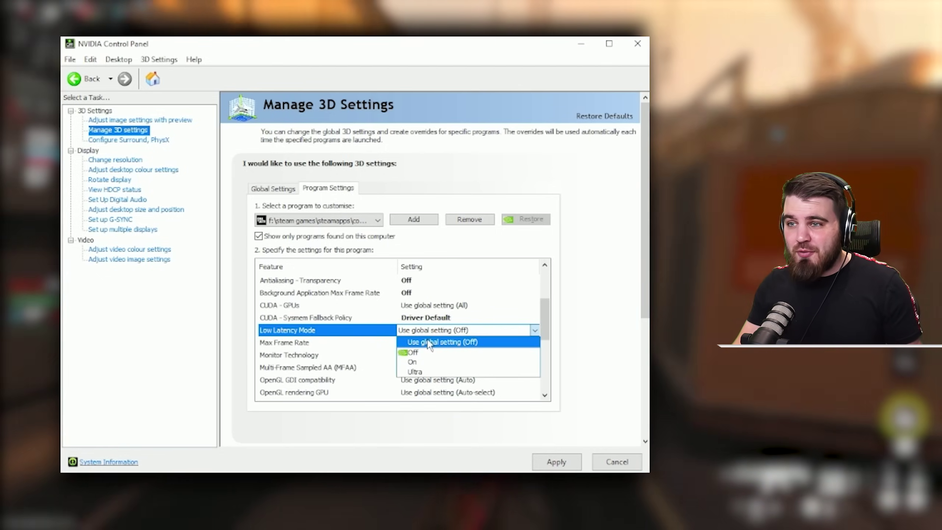
left_click(430, 332)
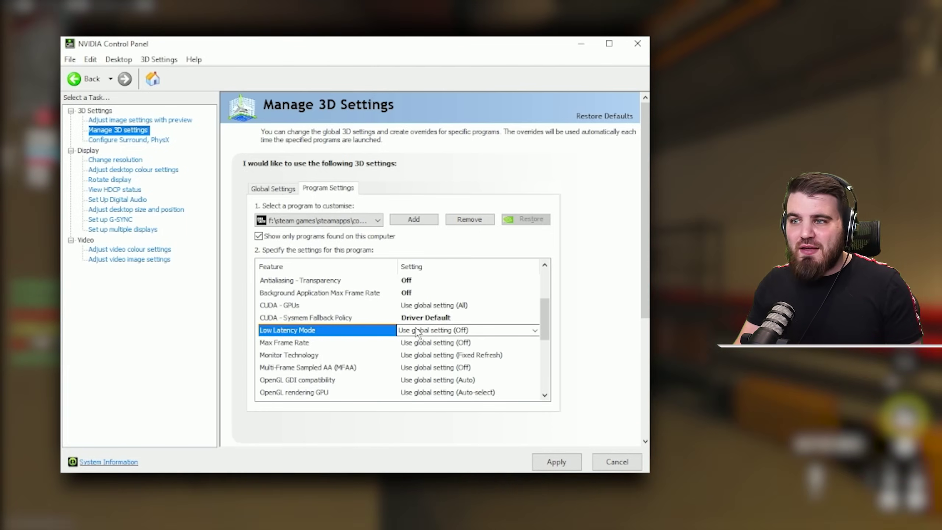
left_click(417, 329)
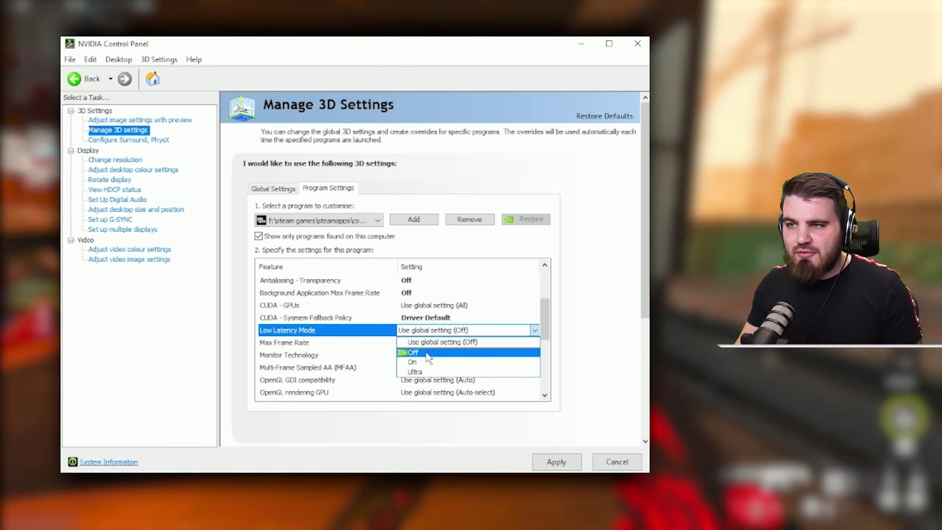
left_click(415, 352)
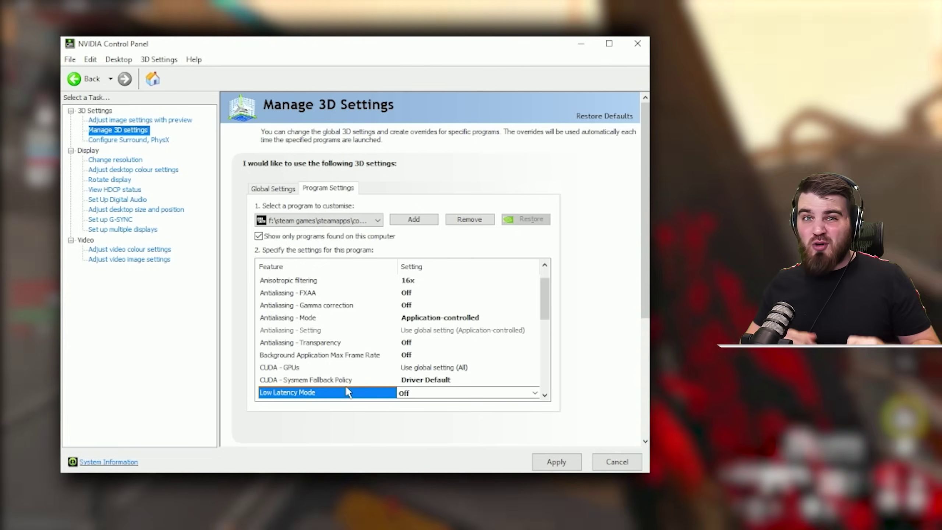
Step: Set the game profile's Max Frame Rate to Off and confirm it
scroll(345, 385, "down", 2)
left_click(417, 330)
left_click(416, 330)
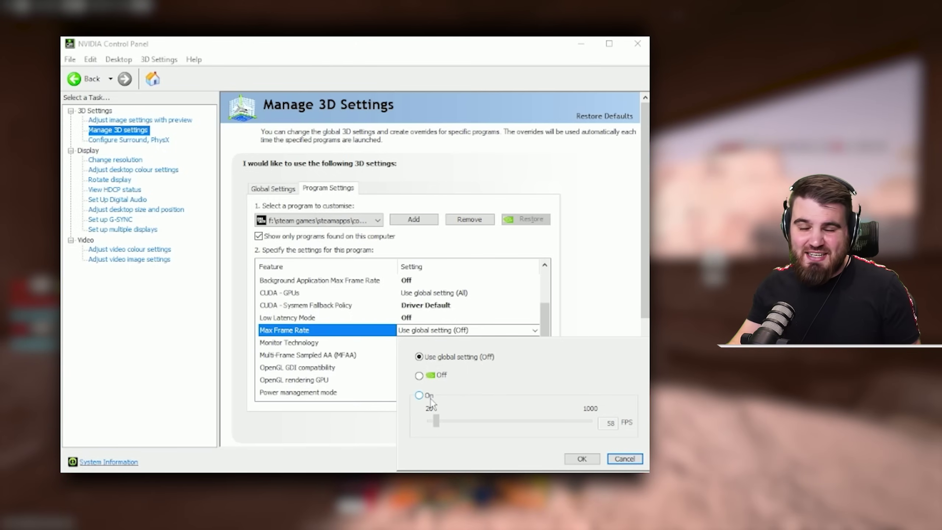
left_click(309, 283)
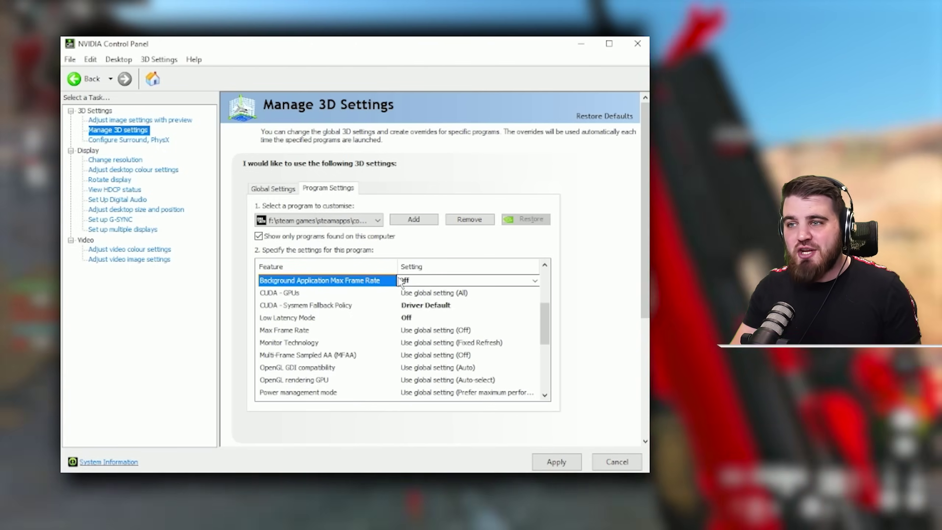
left_click(300, 330)
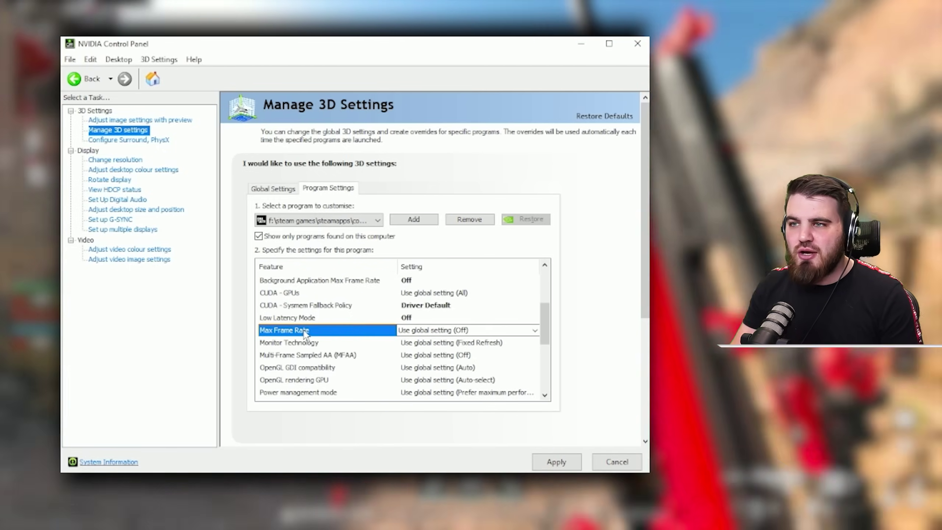
left_click(440, 330)
left_click(420, 376)
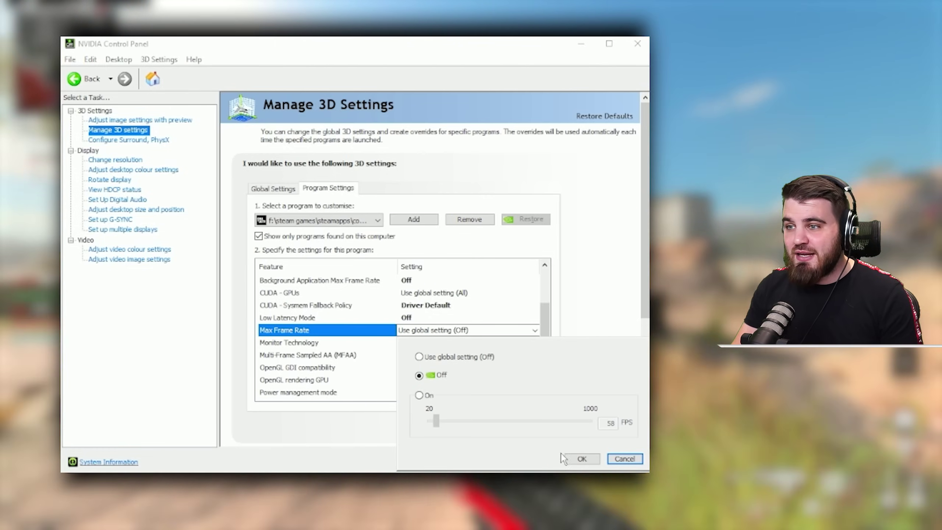
left_click(581, 458)
left_click(422, 331)
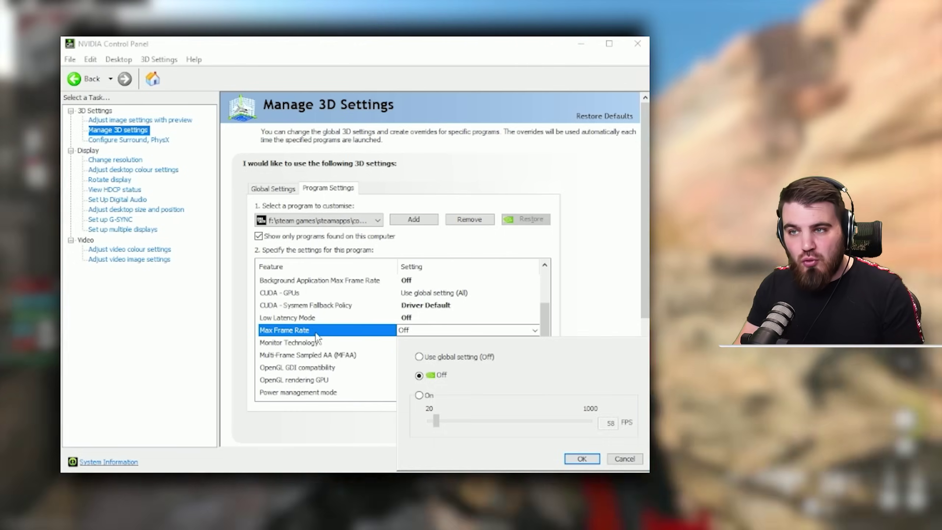
left_click(316, 333)
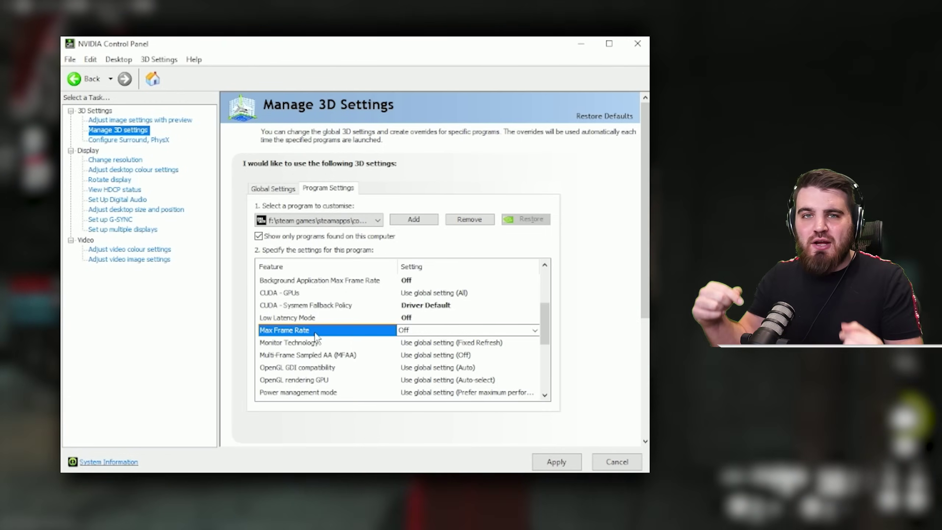
left_click(406, 333)
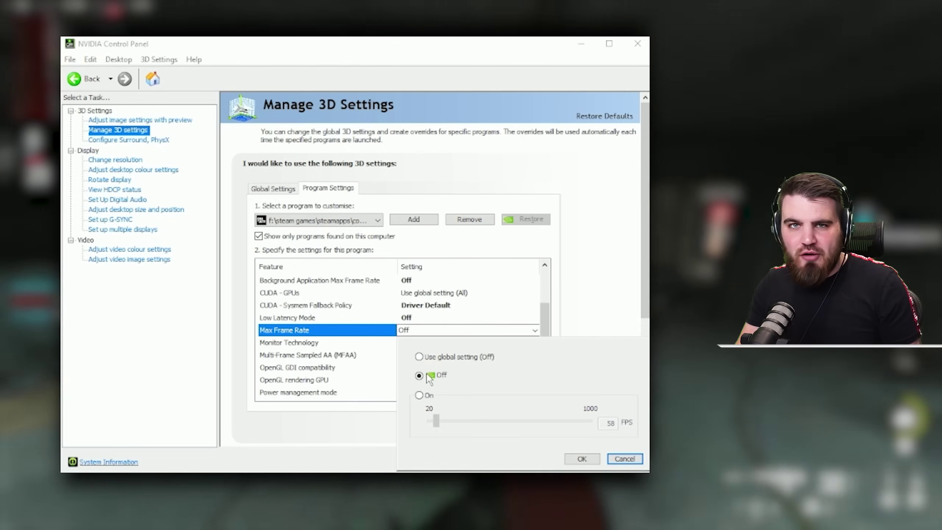
Step: Change the game profile's Monitor Technology to Fixed Refresh
left_click(427, 342)
left_click(437, 342)
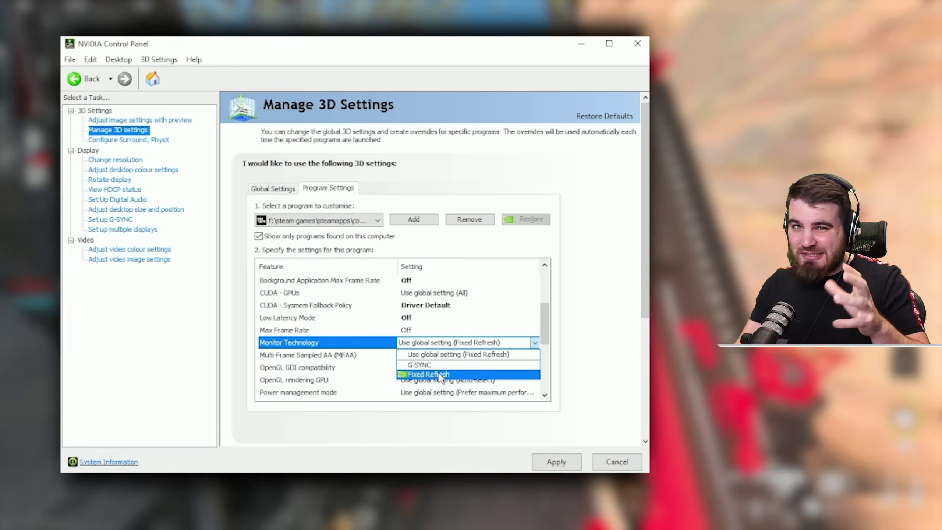
left_click(439, 375)
scroll(356, 382, "up", 1)
left_click(355, 381)
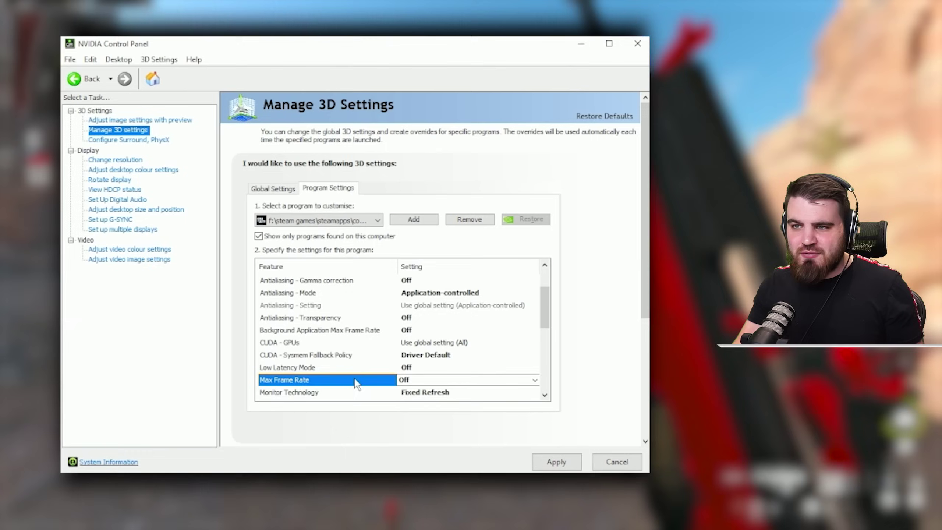
left_click(349, 393)
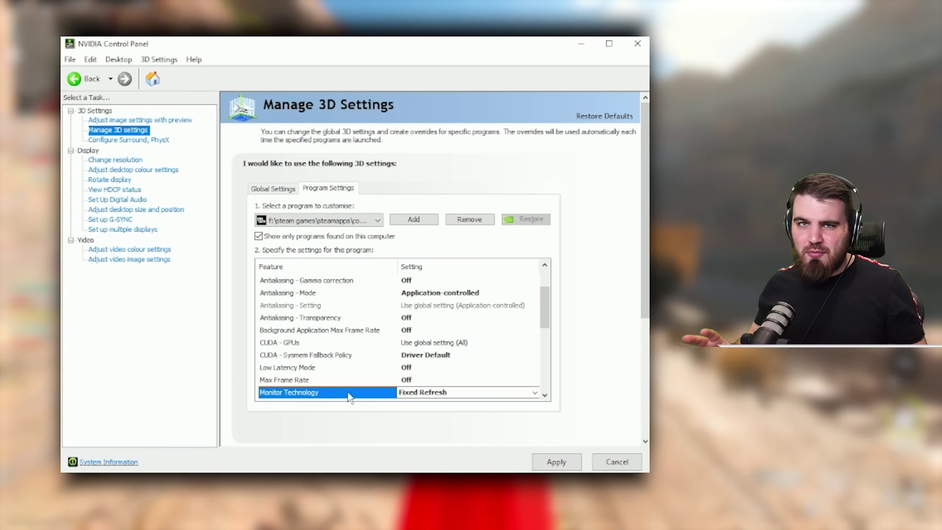
scroll(349, 393, "down", 2)
left_click(355, 318)
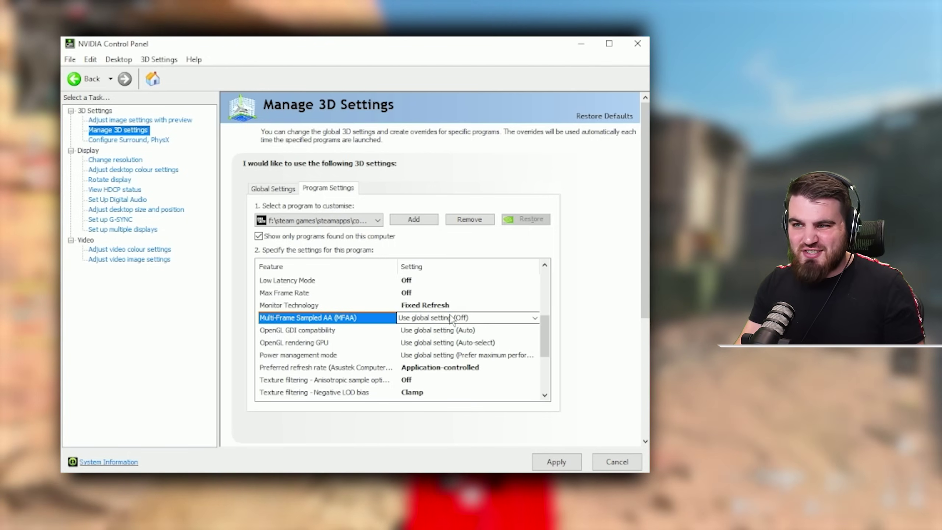
left_click(451, 319)
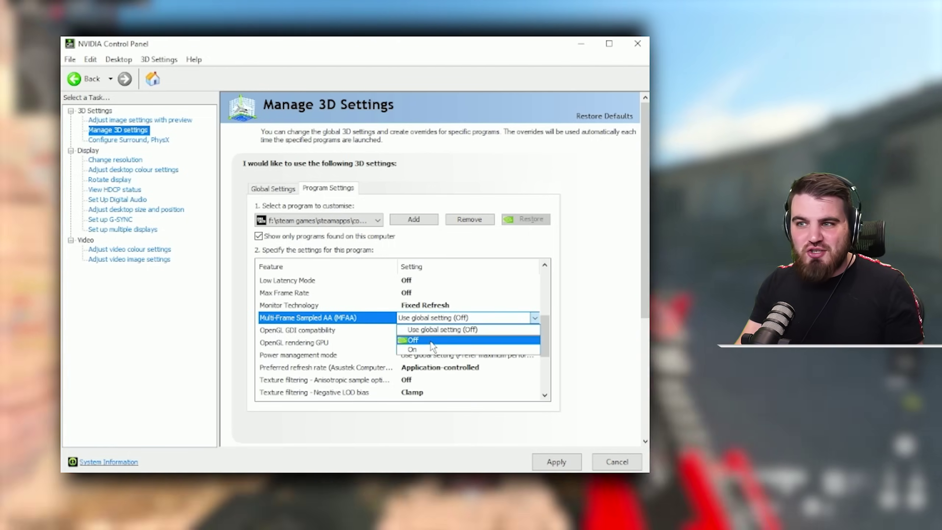
left_click(408, 339)
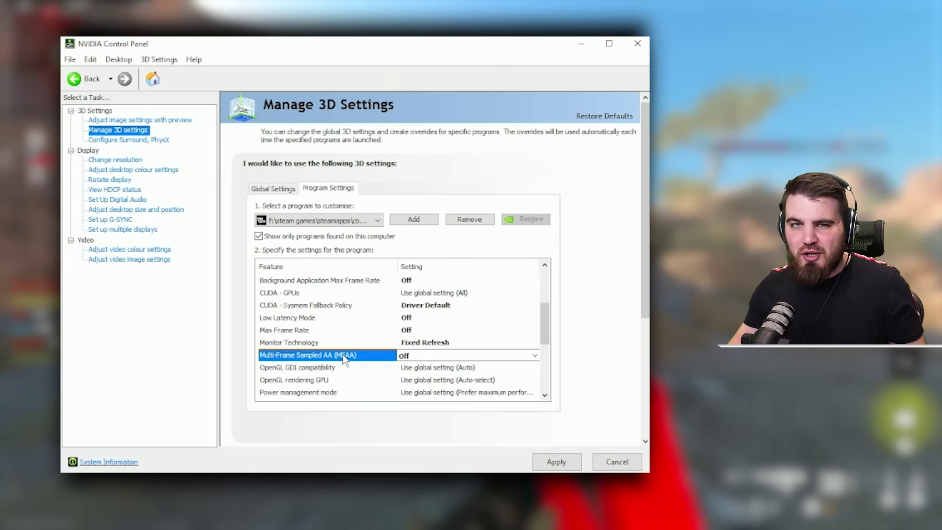
scroll(344, 359, "down", 1)
left_click(300, 333)
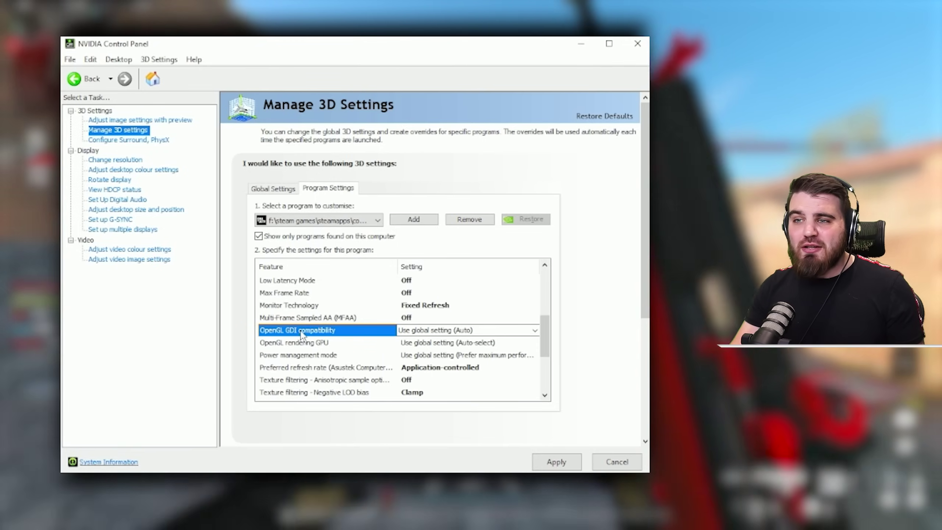
left_click(282, 345)
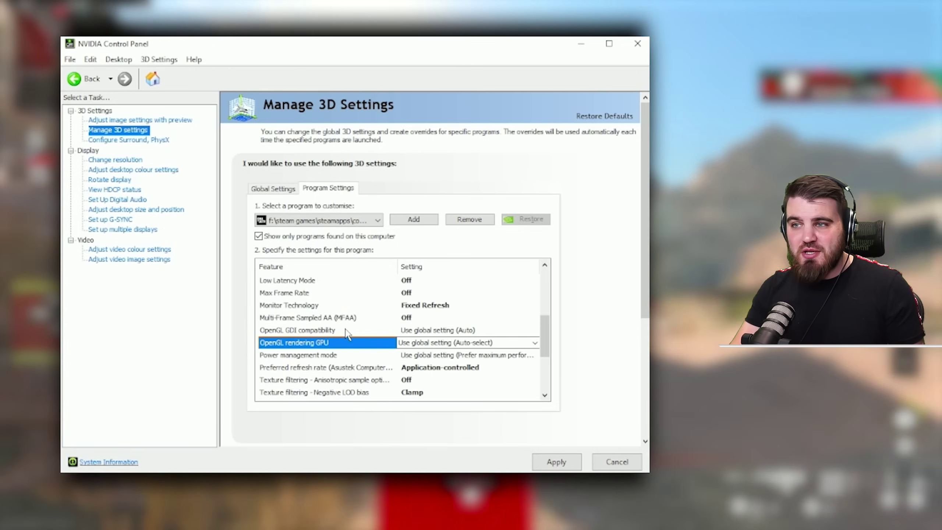
left_click(347, 330)
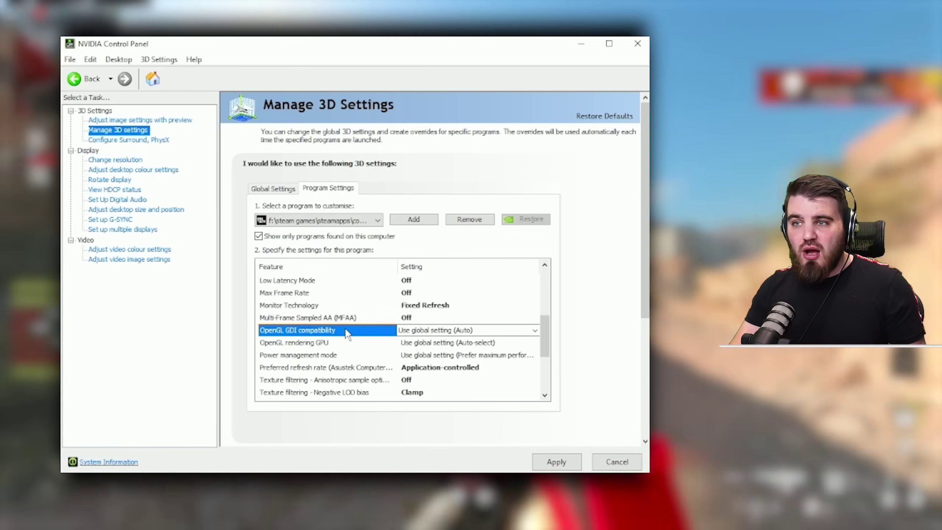
left_click(423, 331)
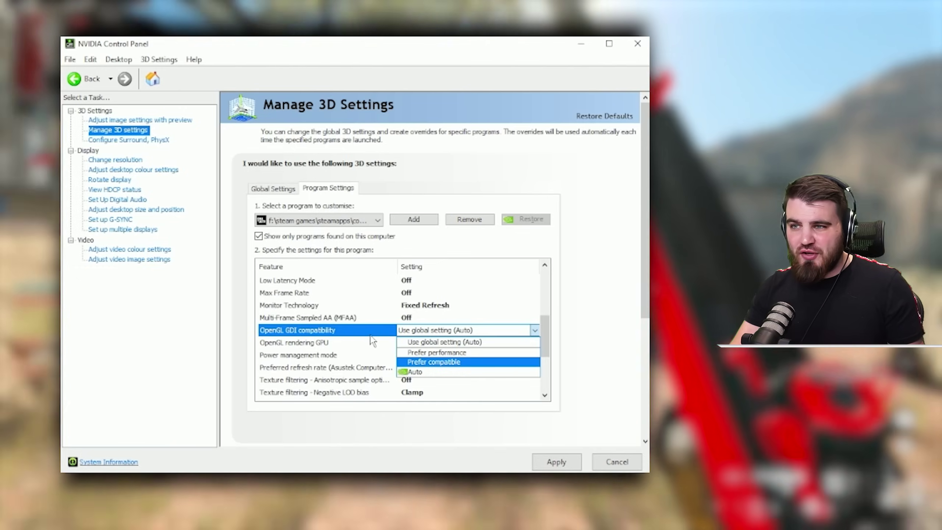
left_click(460, 332)
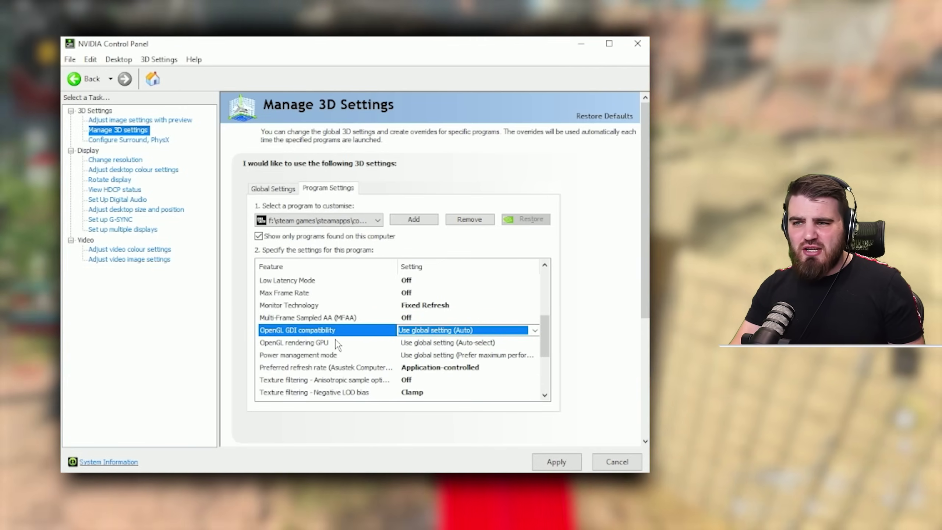
left_click(337, 341)
left_click(335, 334)
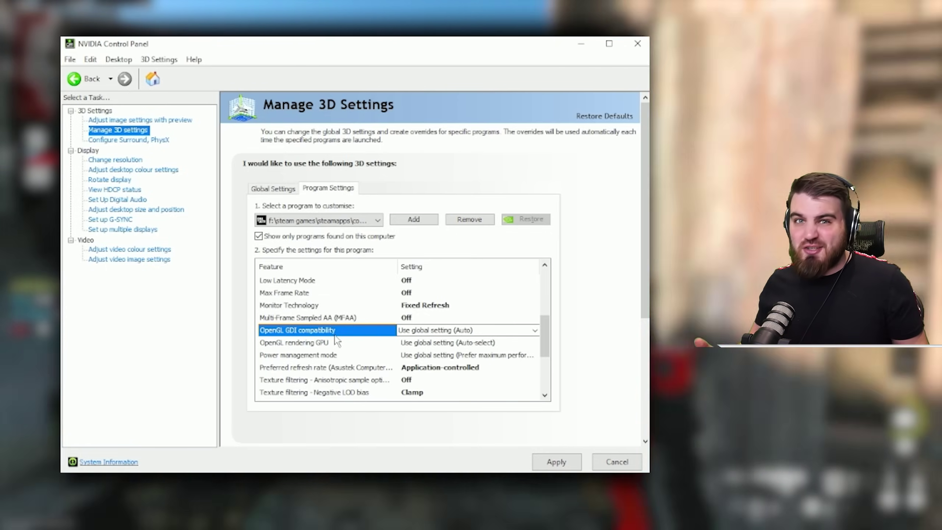
Step: Set Power management mode to Normal for the Call of Duty profile
left_click(337, 342)
left_click(358, 355)
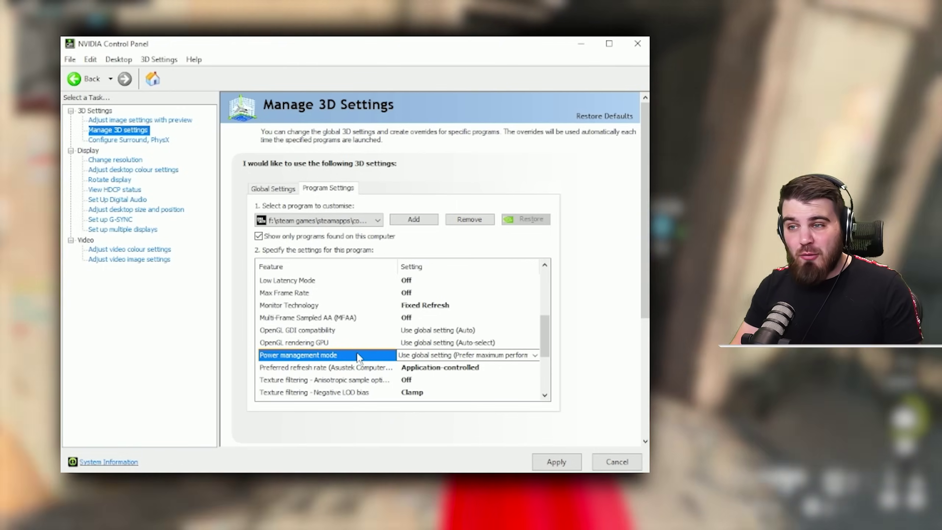
left_click(449, 355)
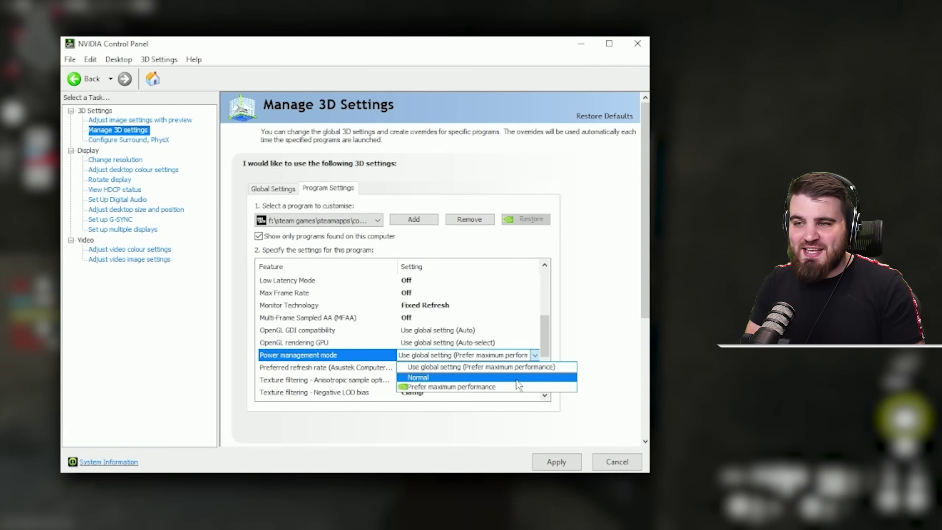
left_click(485, 378)
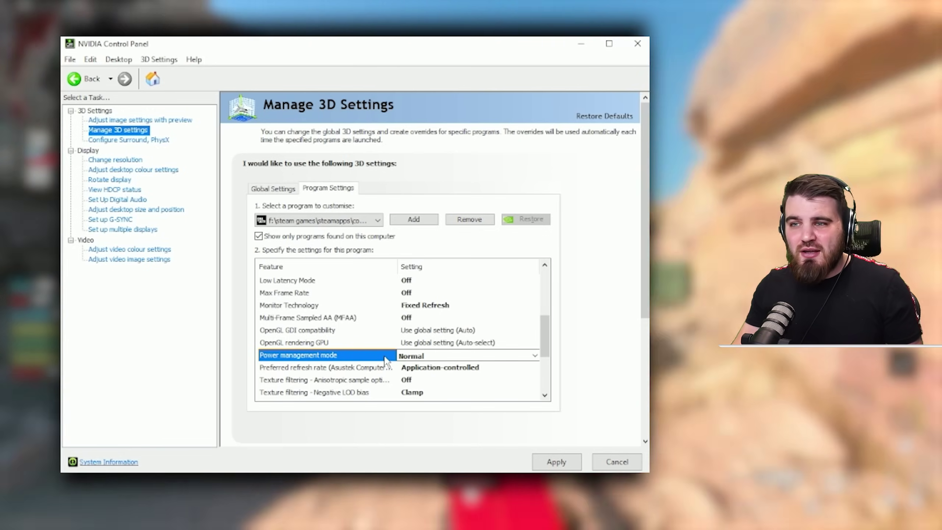
left_click(403, 356)
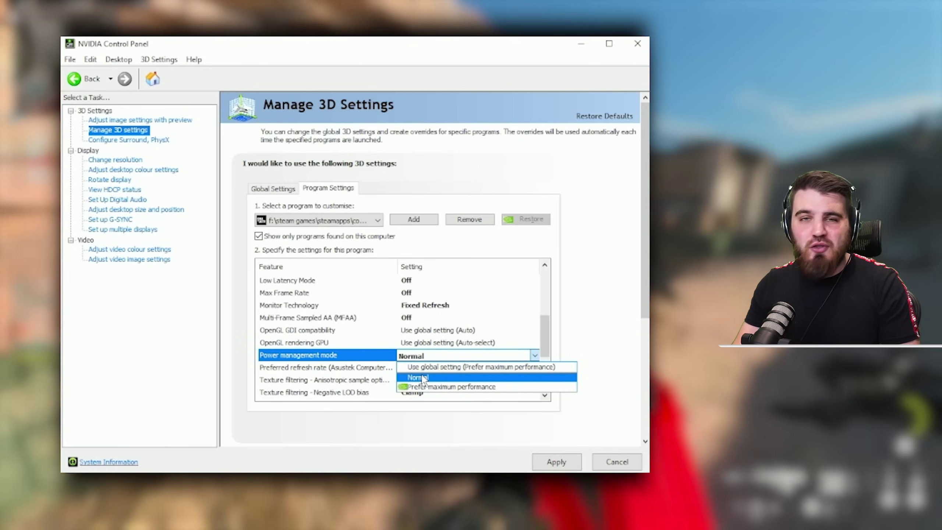
left_click(423, 378)
Step: Set Preferred refresh rate to Highest available
left_click(426, 392)
left_click(427, 392)
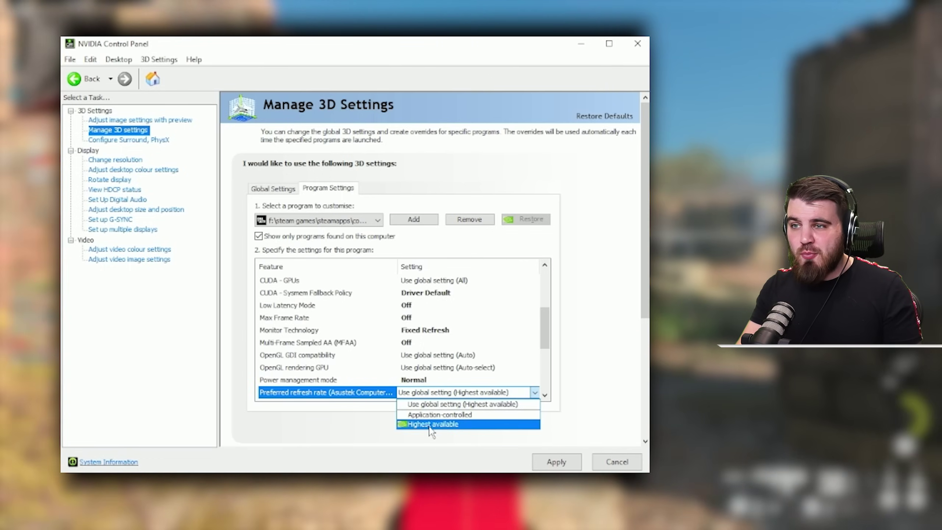
left_click(430, 425)
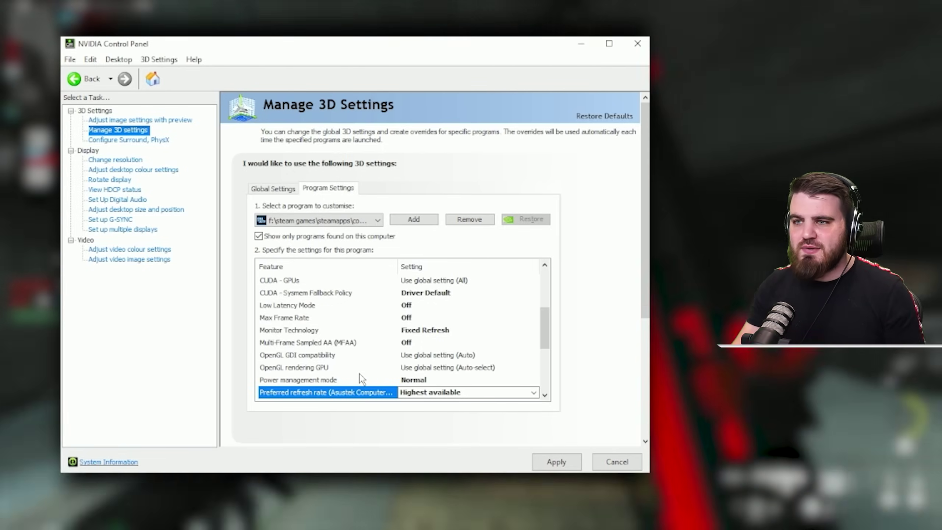
Step: Change the game profile's Texture filtering - Quality to Performance
scroll(362, 376, "down", 3)
left_click(336, 320)
left_click(335, 330)
left_click(337, 342)
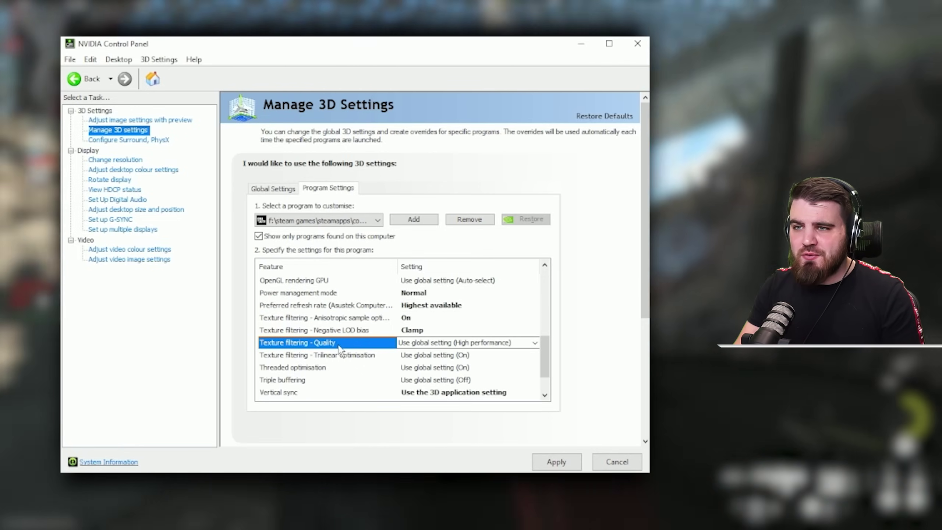
left_click(338, 355)
left_click(338, 347)
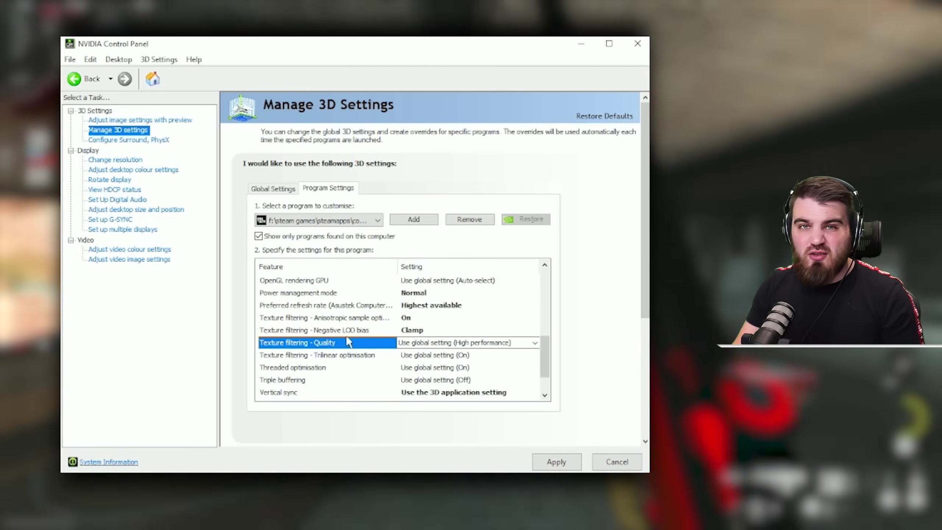
left_click(448, 344)
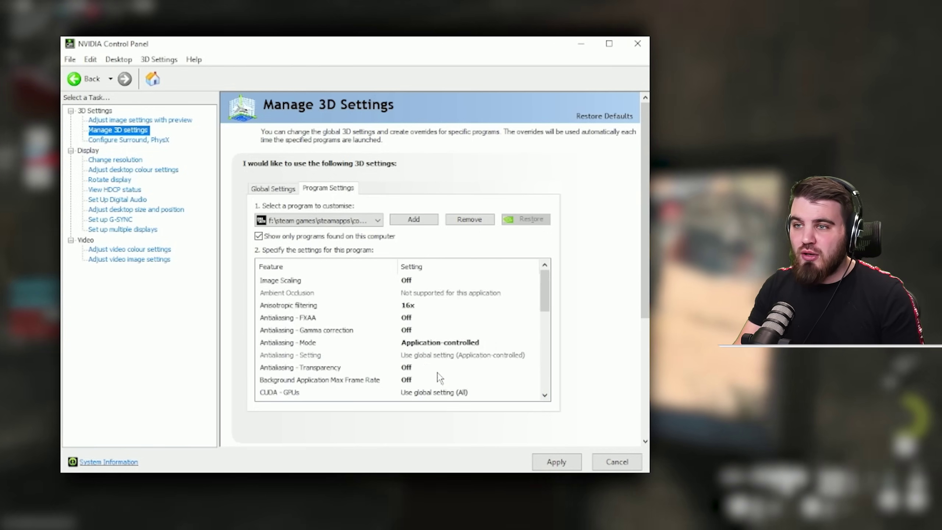
scroll(439, 376, "down", 6)
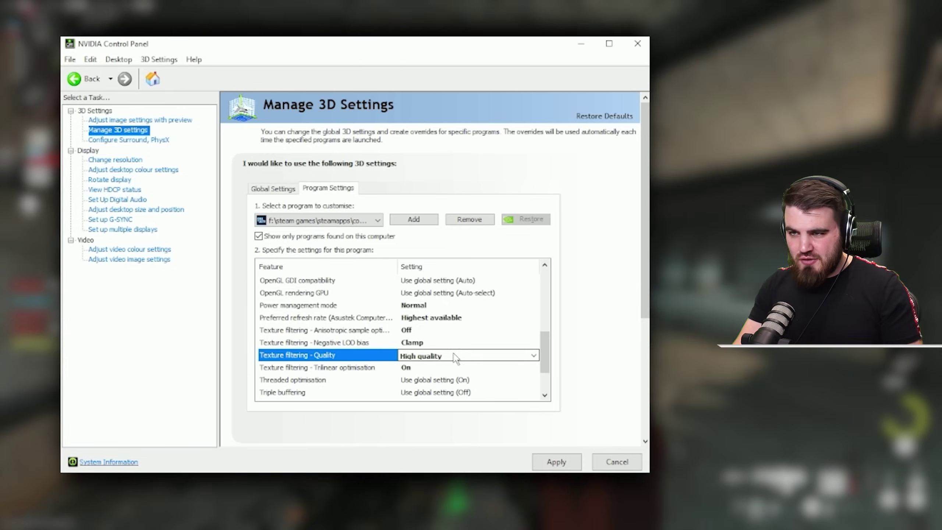
left_click(455, 357)
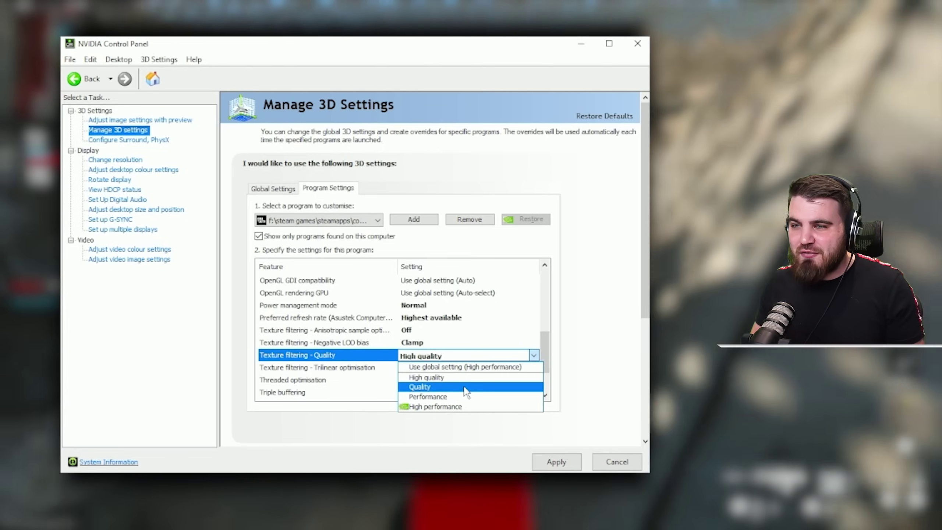
left_click(465, 396)
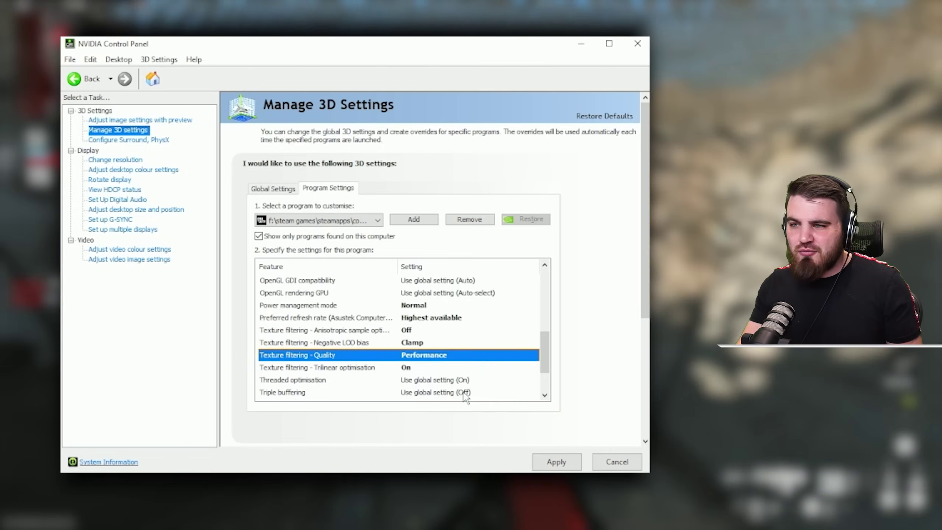
scroll(441, 371, "up", 1)
scroll(364, 383, "down", 1)
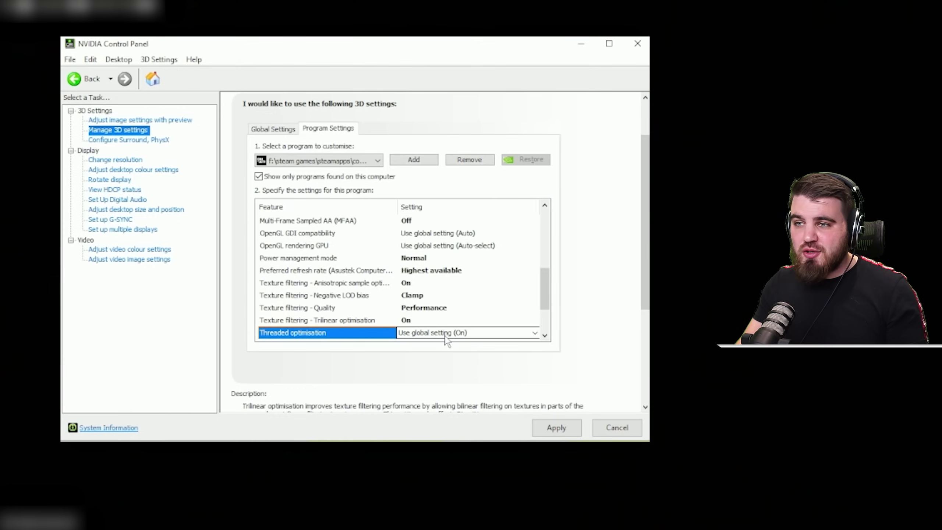
Step: Set Threaded optimisation to Auto for the Call of Duty profile
left_click(456, 333)
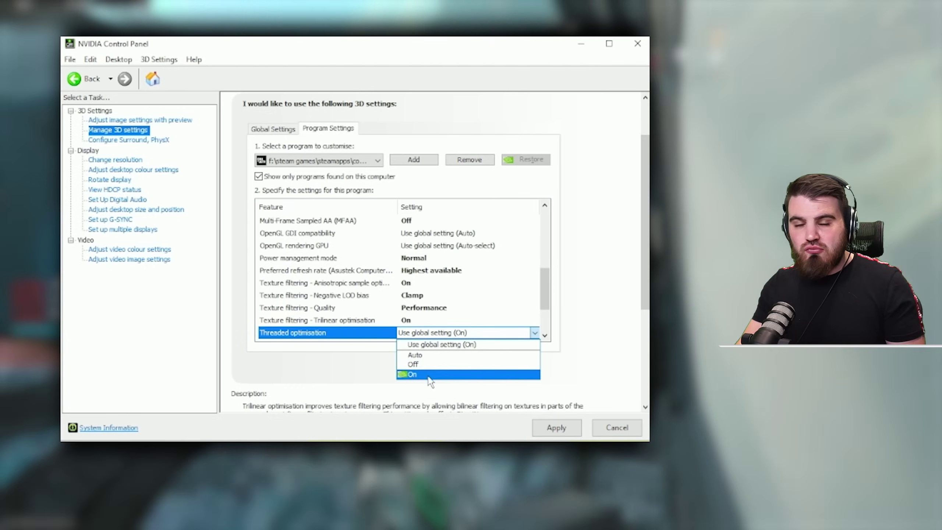
left_click(430, 374)
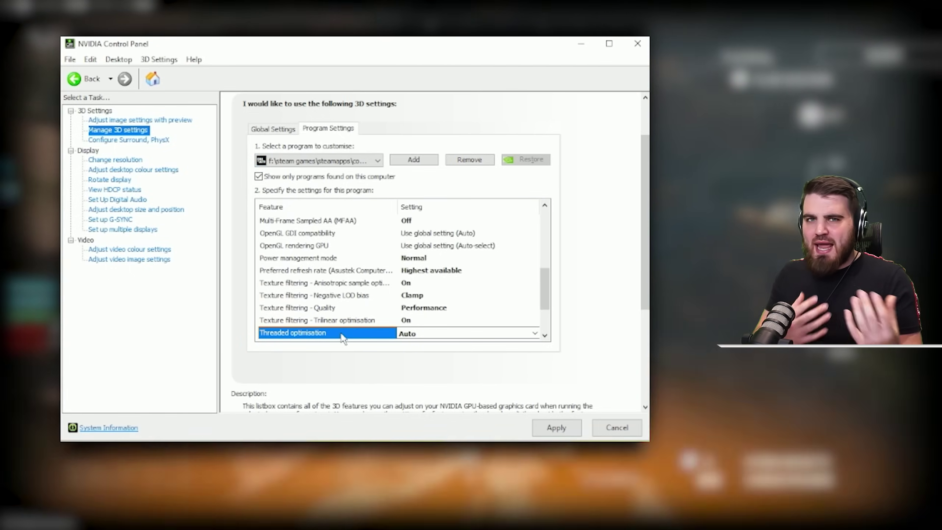
left_click(390, 332)
left_click(404, 333)
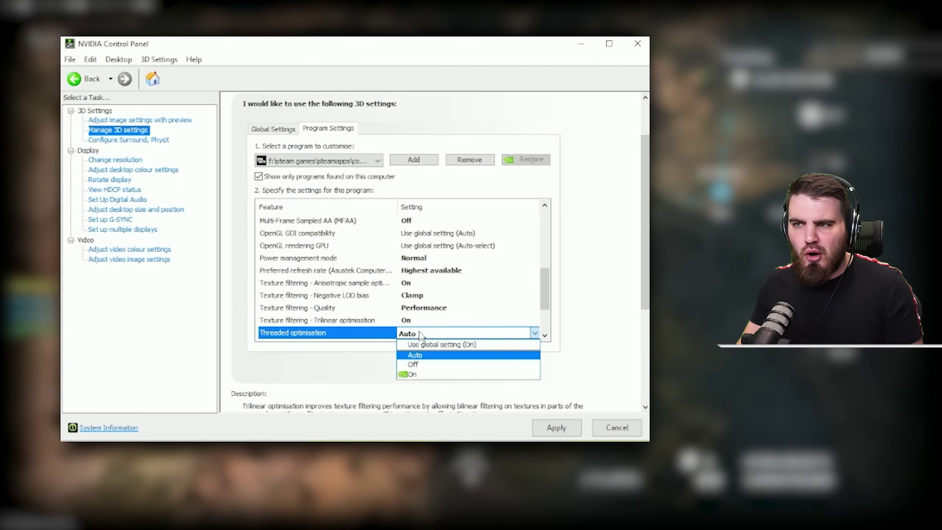
left_click(415, 335)
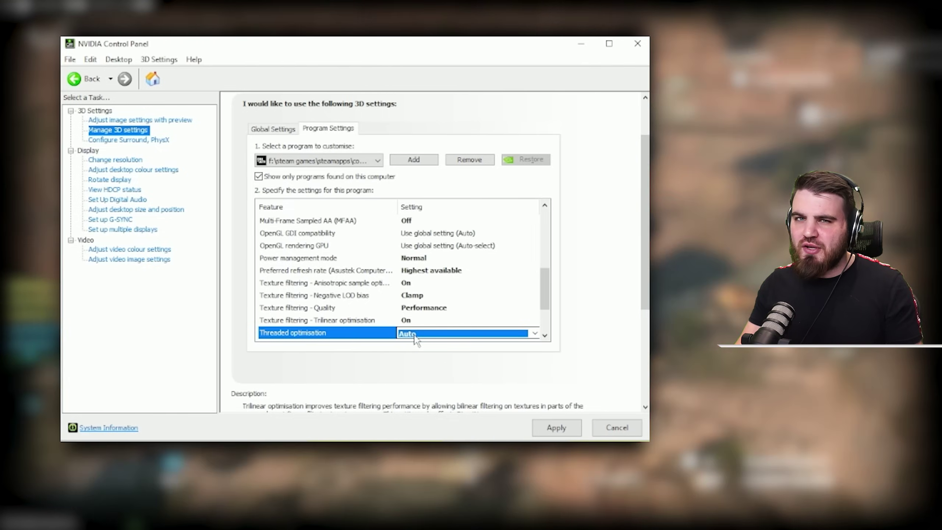
Step: Turn Triple buffering Off for the game profile
scroll(336, 299, "down", 2)
left_click(336, 299)
left_click(430, 302)
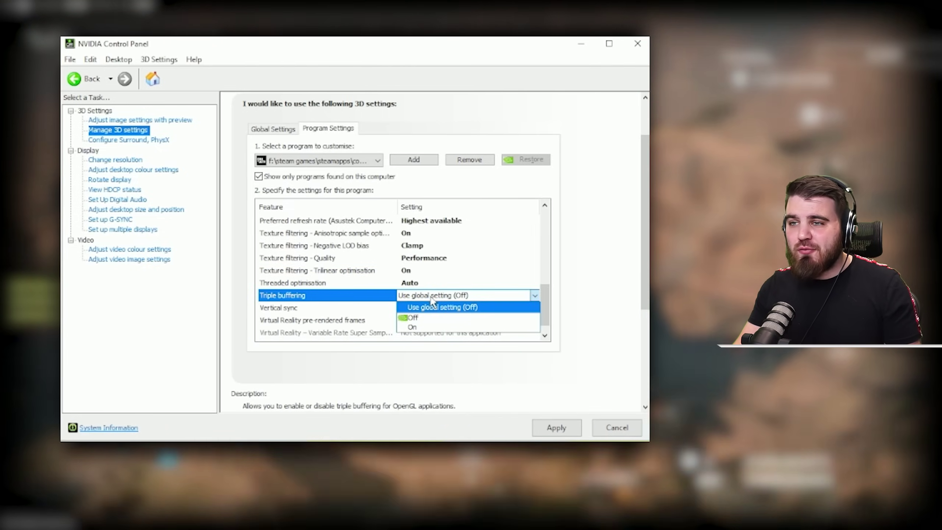
left_click(424, 318)
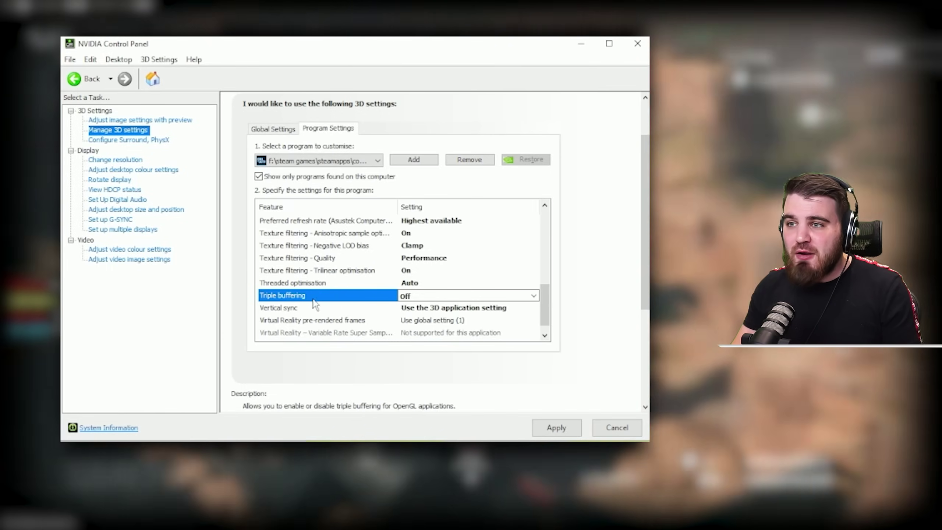
Step: Keep Vertical sync on Use the 3D application setting
left_click(315, 308)
left_click(437, 308)
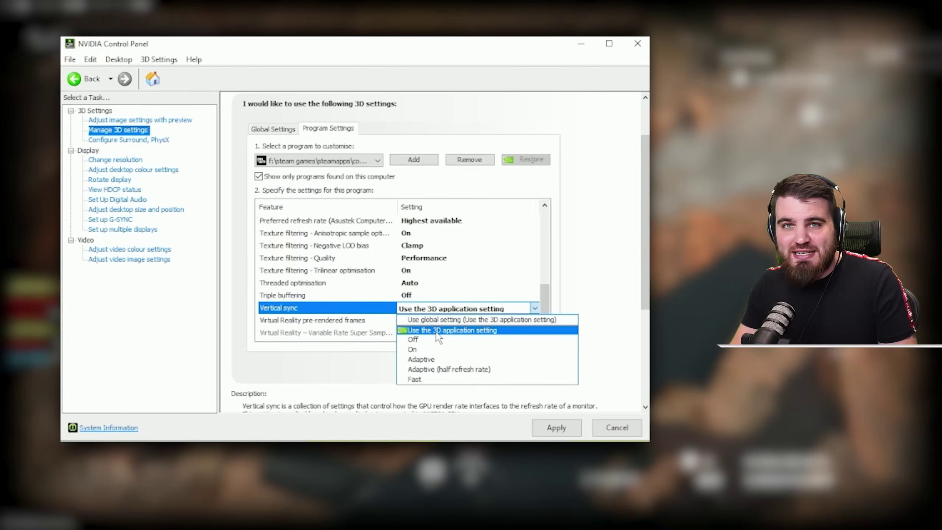
left_click(437, 332)
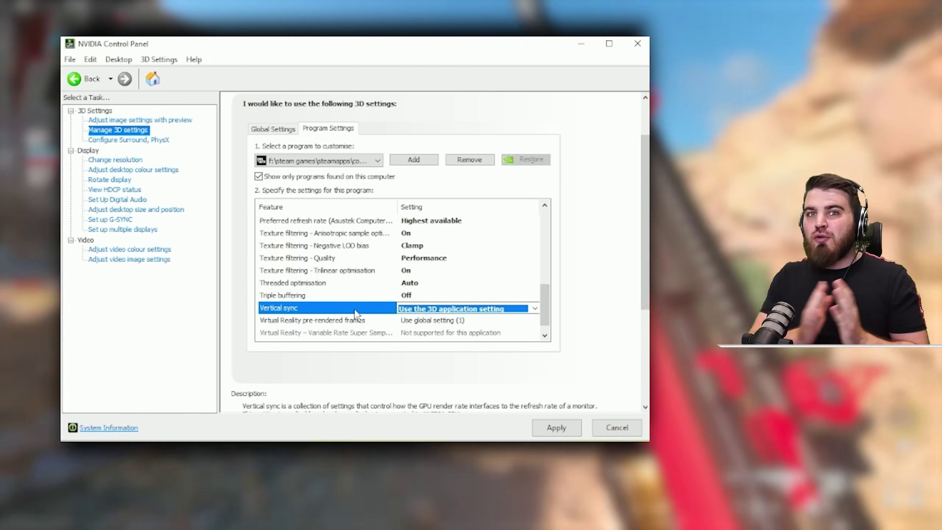
Step: Set Vulkan/OpenGL present method to Auto
key("Down")
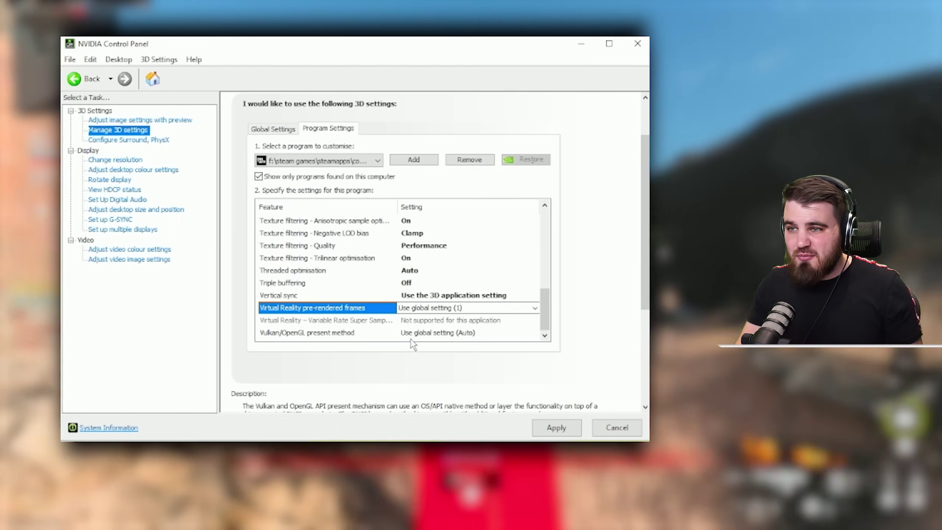
left_click(412, 333)
left_click(426, 373)
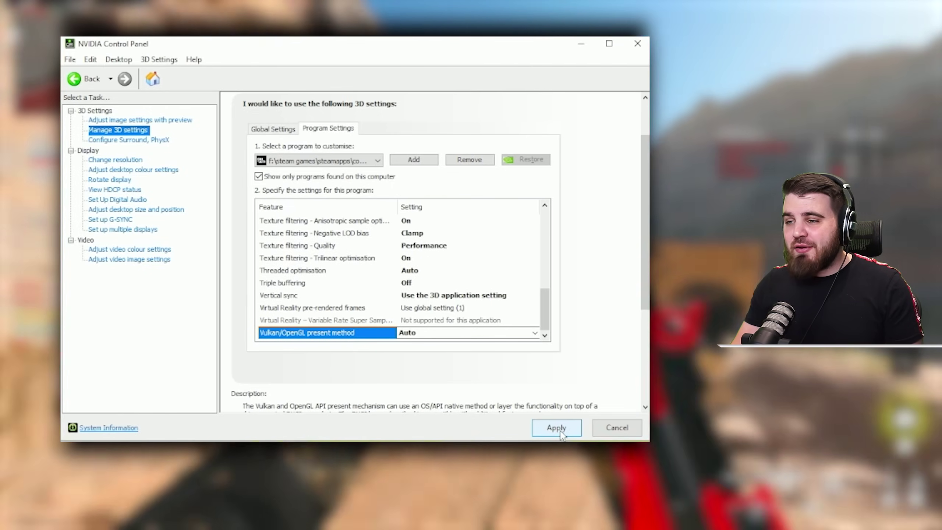
Step: Apply the pending Manage 3D Settings changes for the Call of Duty program
left_click(561, 434)
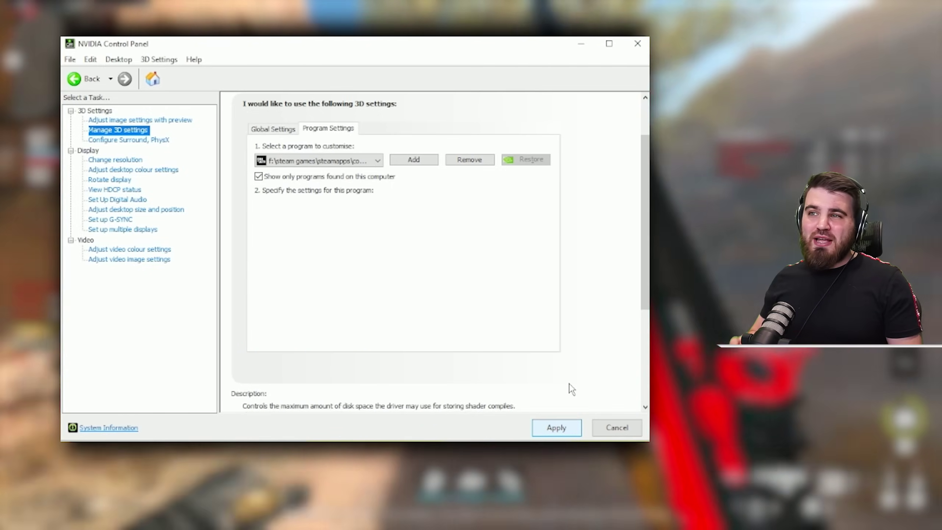